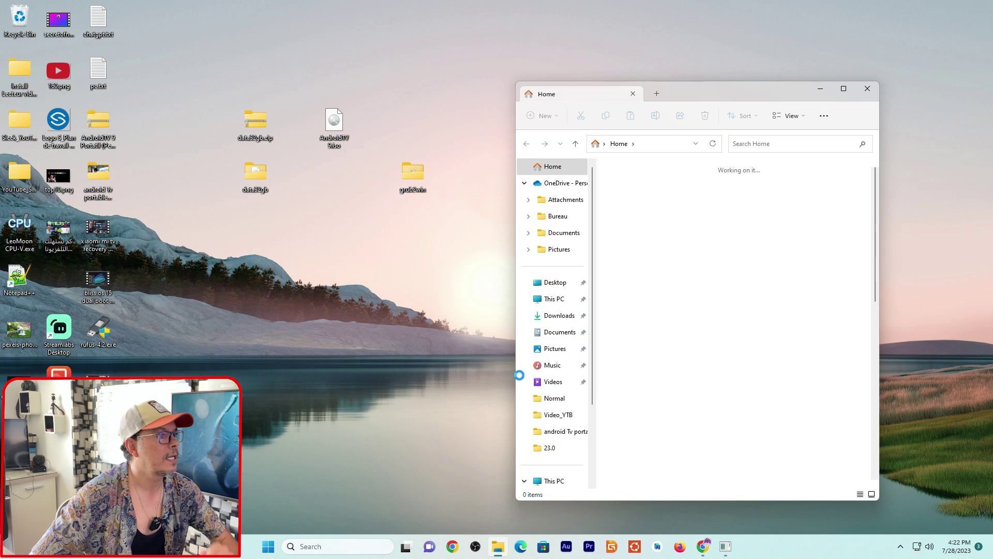
# - Open the LaCie_SSD (F:) drive from This PC to check its contents, return to This PC and minimize the window
pyautogui.click(568, 300)
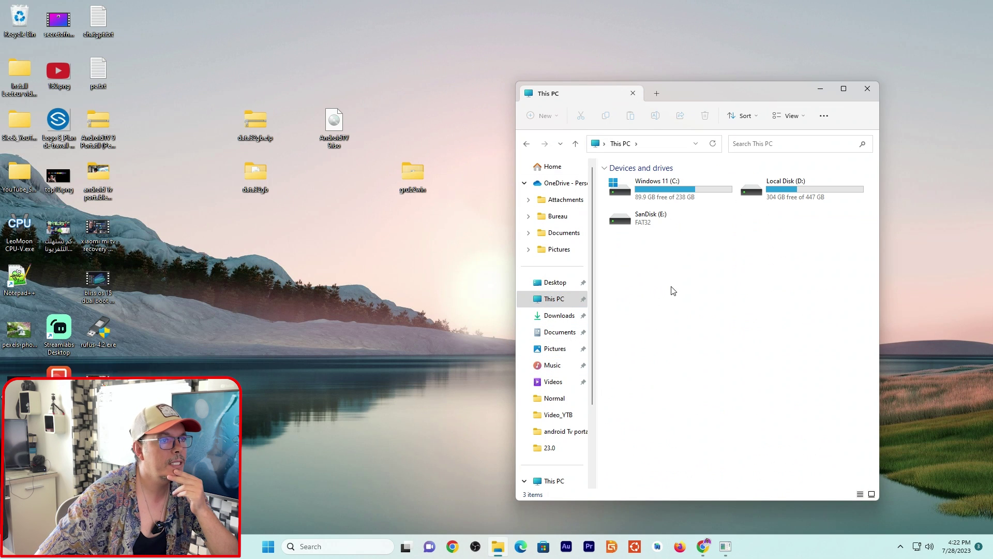
pyautogui.rightClick(687, 280)
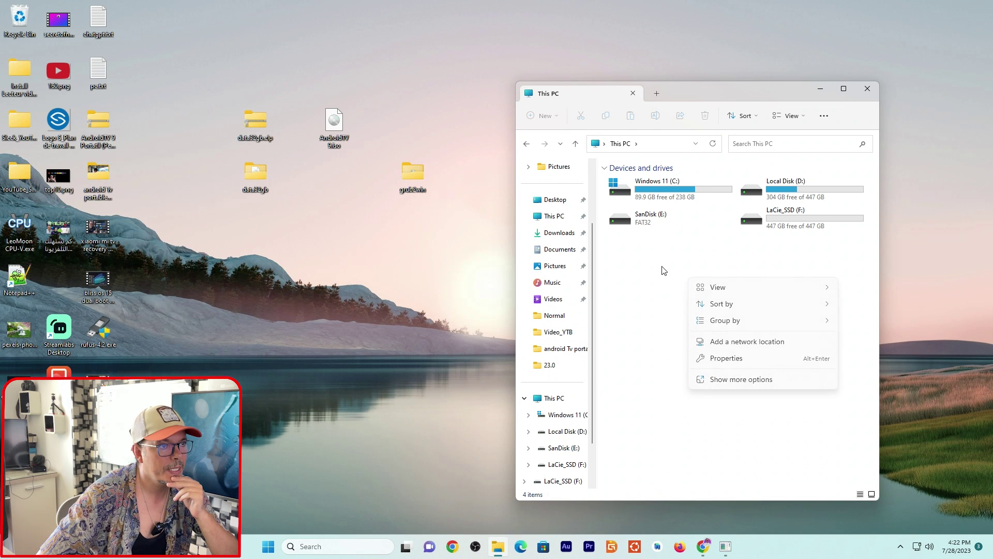
pyautogui.click(665, 265)
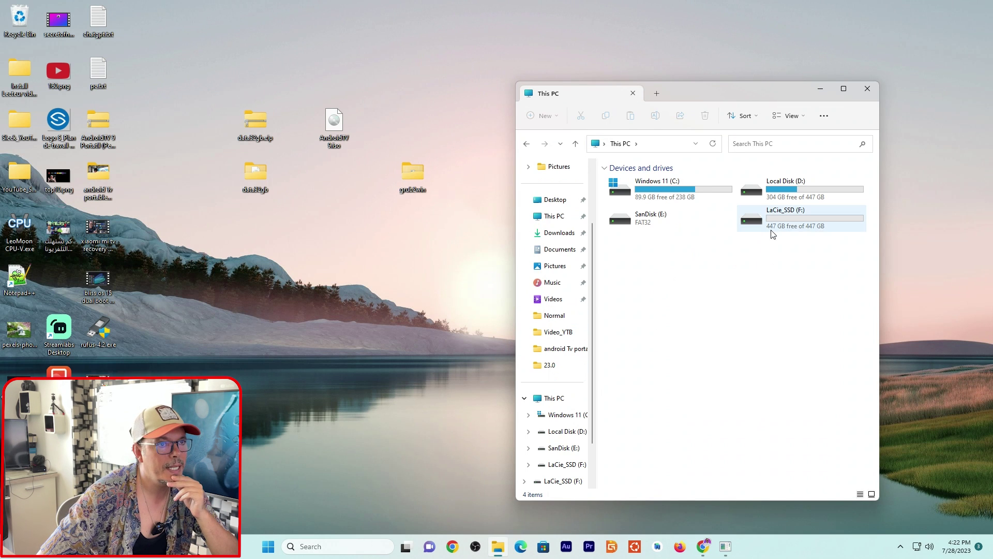
pyautogui.doubleClick(797, 218)
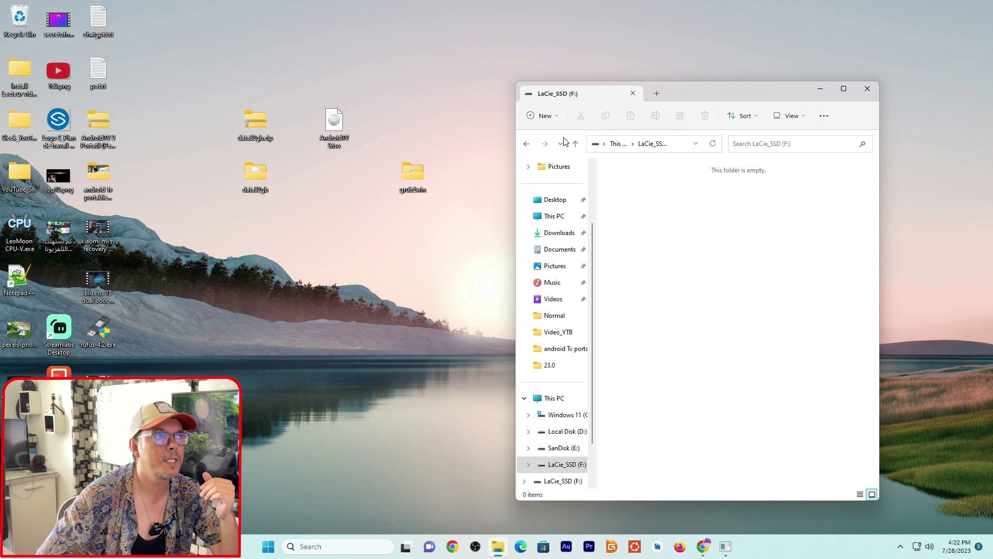
pyautogui.click(526, 143)
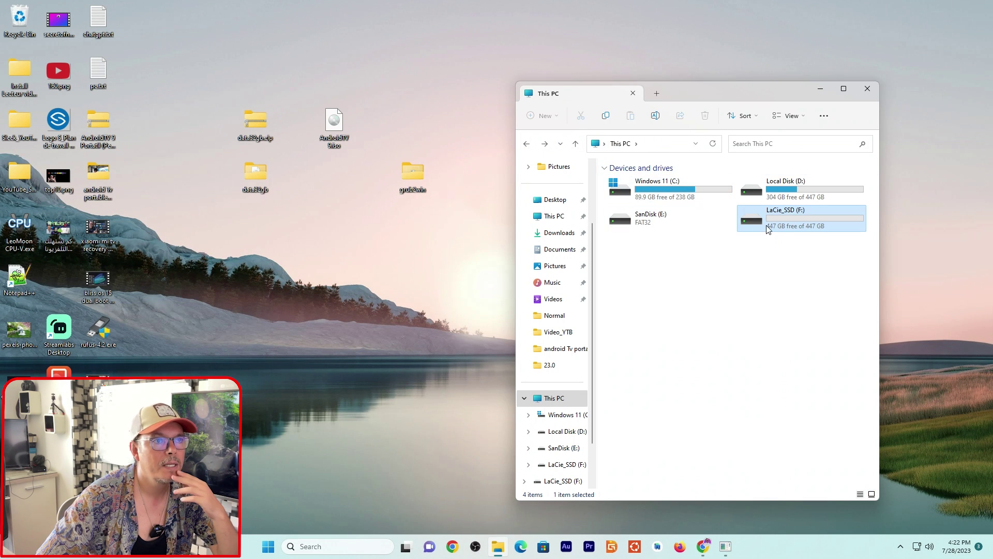
pyautogui.click(820, 89)
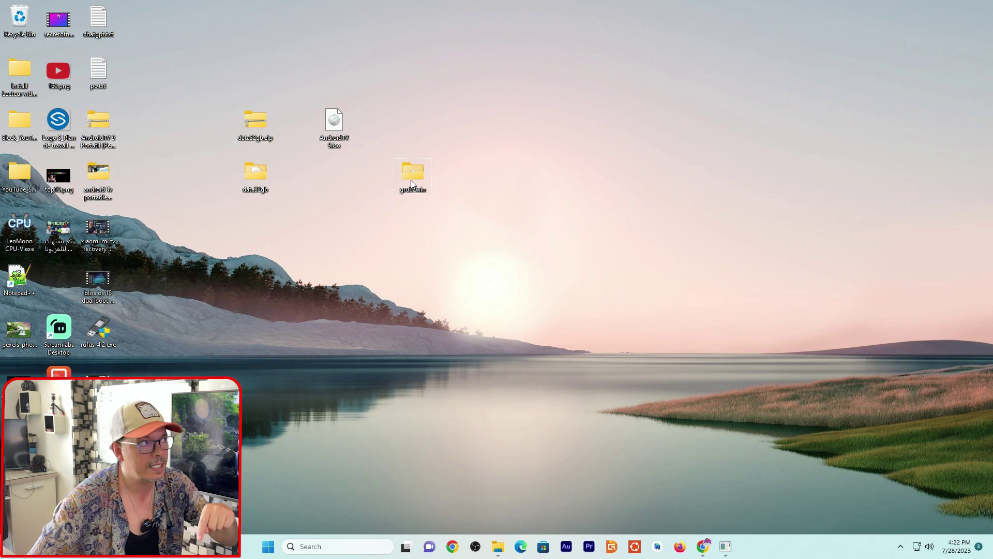
# - Extract the AndroidTV 9 ISO from the desktop to the root of LaCie_SSD (F:) with WinRAR, and dismiss the diagnostic messages
pyautogui.rightClick(333, 120)
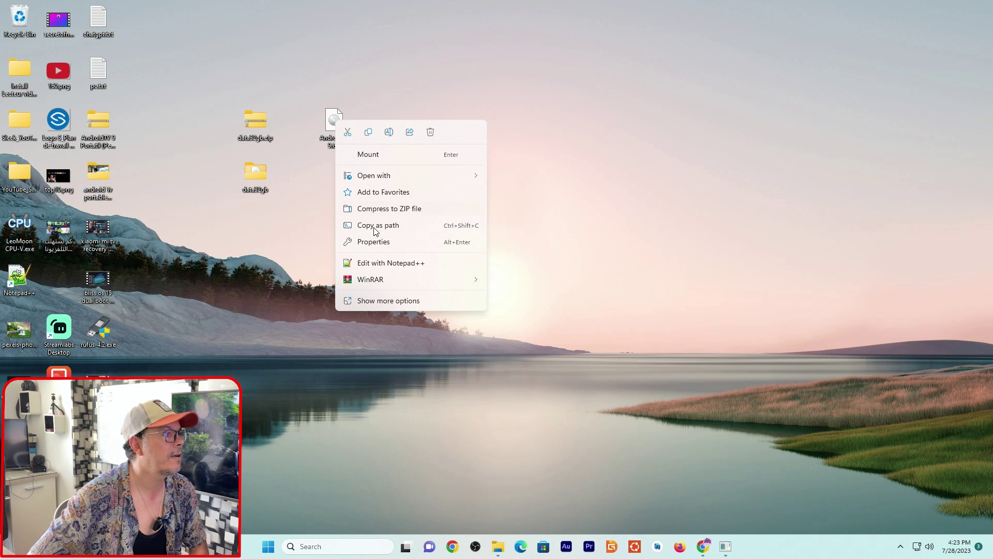
pyautogui.moveTo(382, 280)
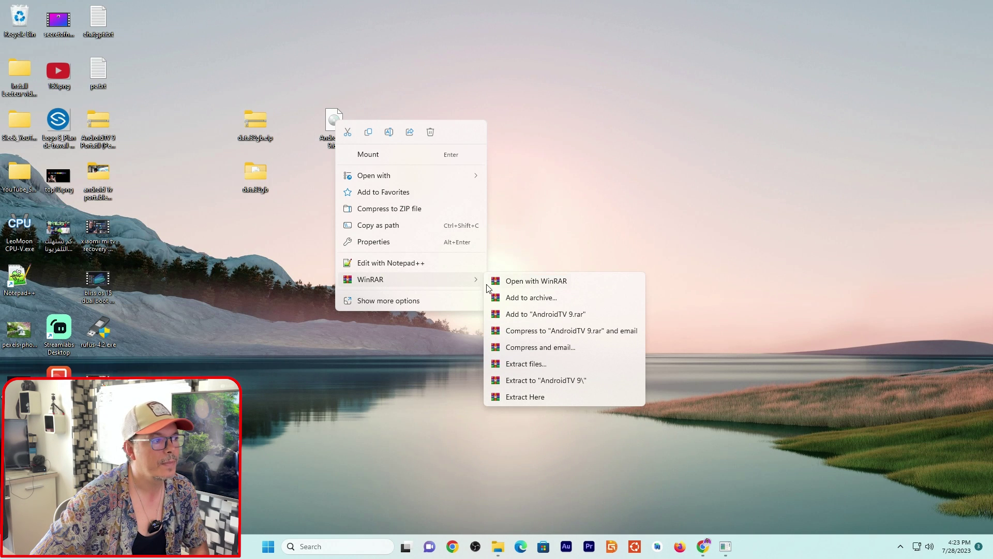
pyautogui.click(529, 365)
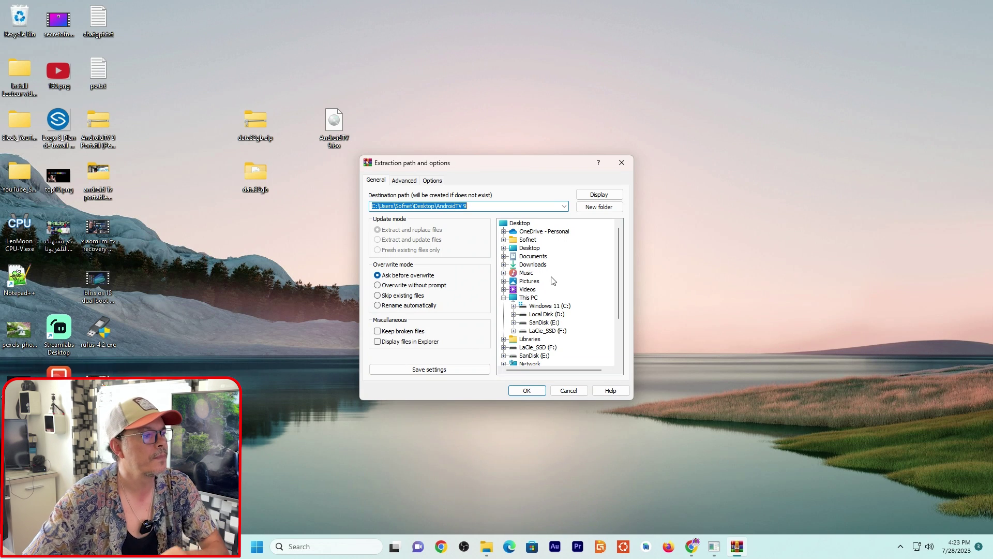
pyautogui.click(542, 331)
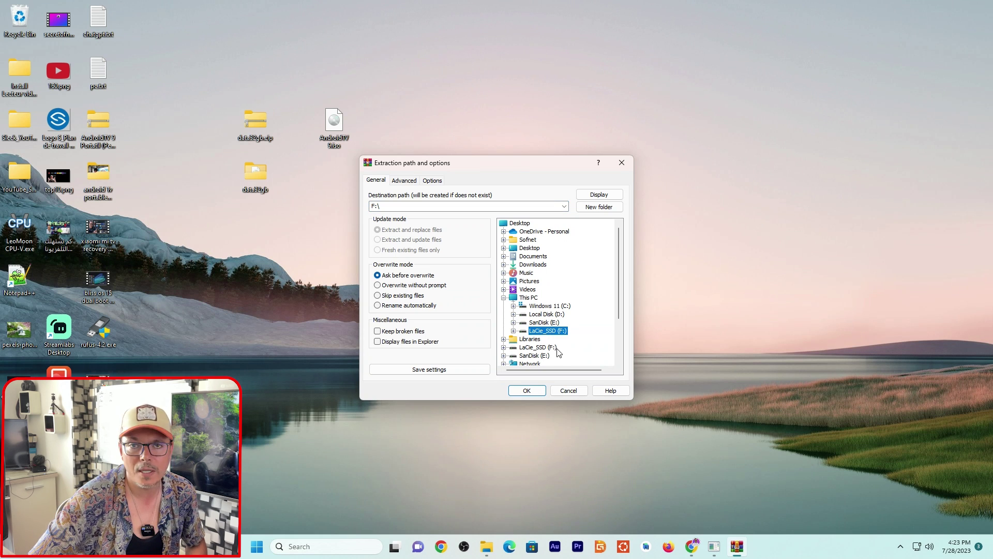
pyautogui.click(527, 391)
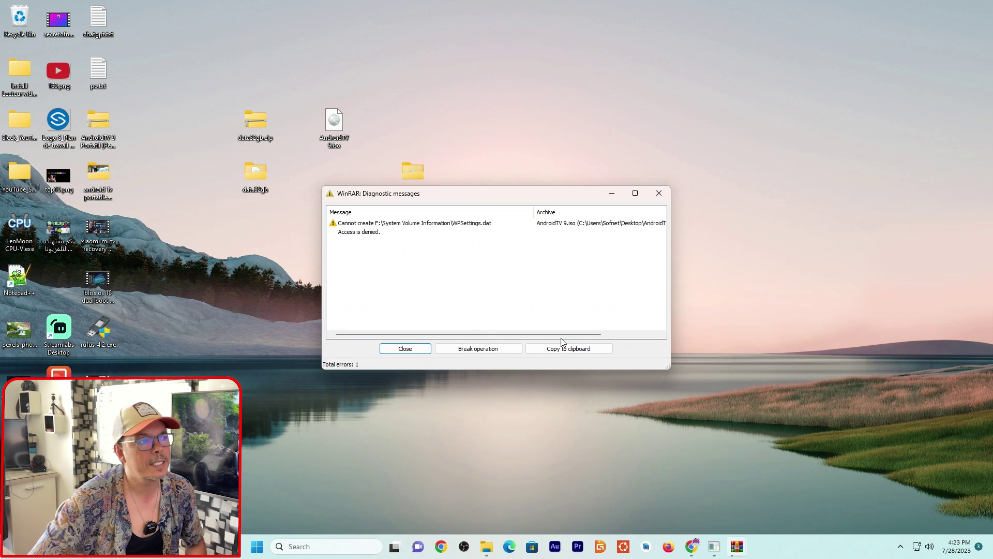
pyautogui.click(417, 354)
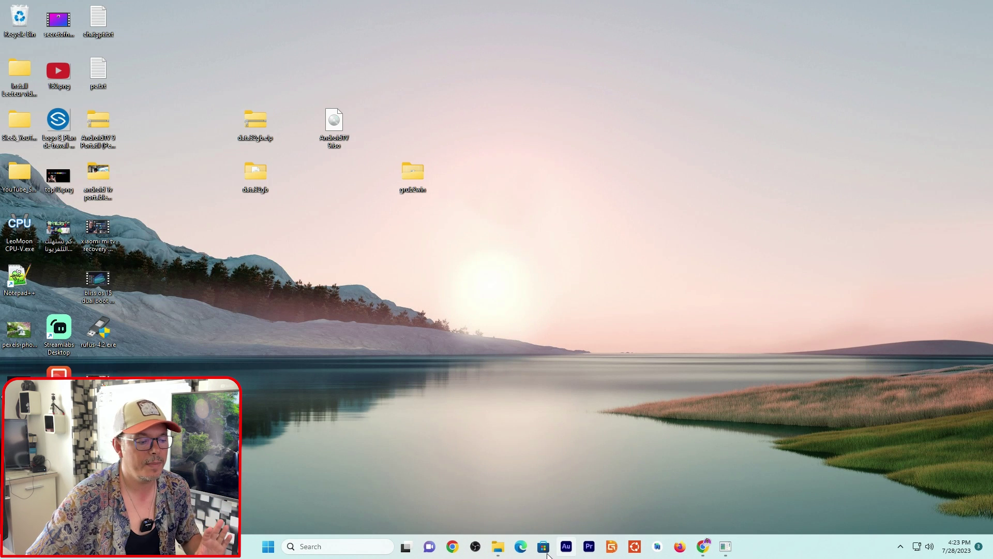
# - Refresh This PC, open LaCie_SSD (F:) and display its files in List view, with the window moved higher on the desktop
pyautogui.click(498, 547)
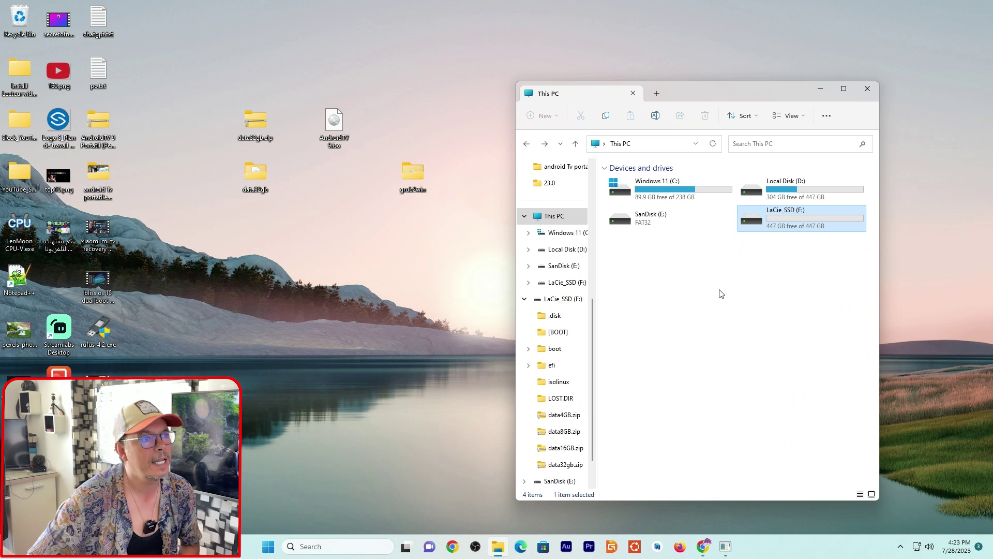
pyautogui.click(713, 144)
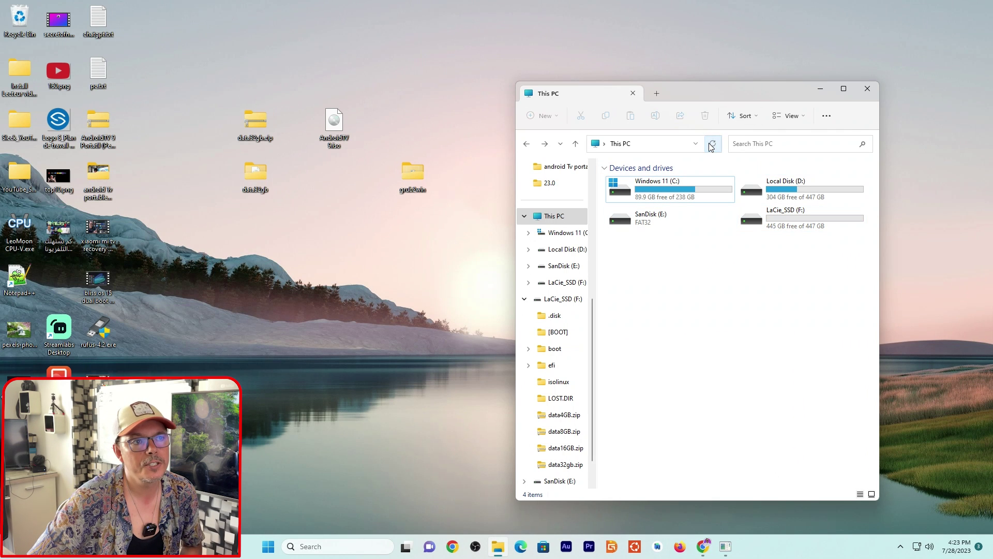
pyautogui.doubleClick(785, 215)
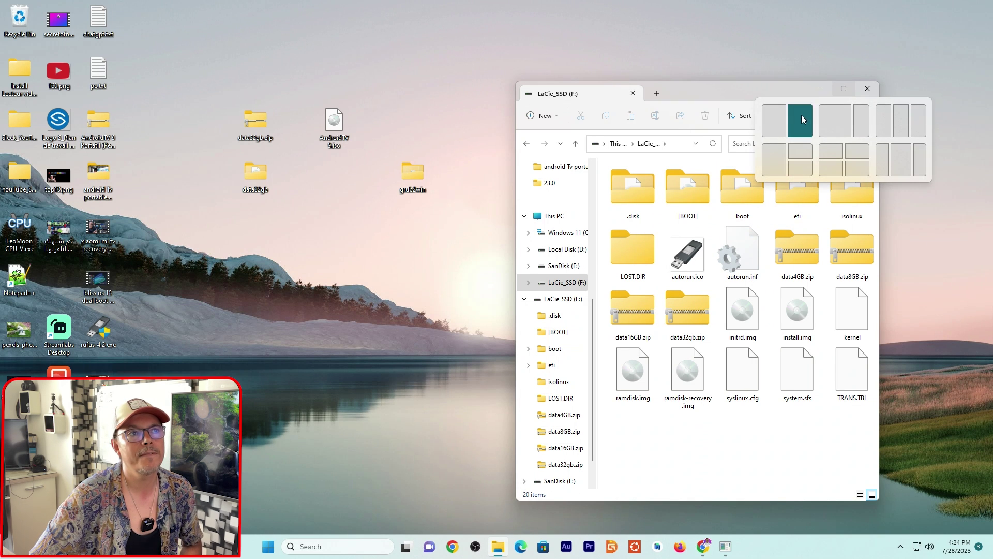
pyautogui.click(791, 115)
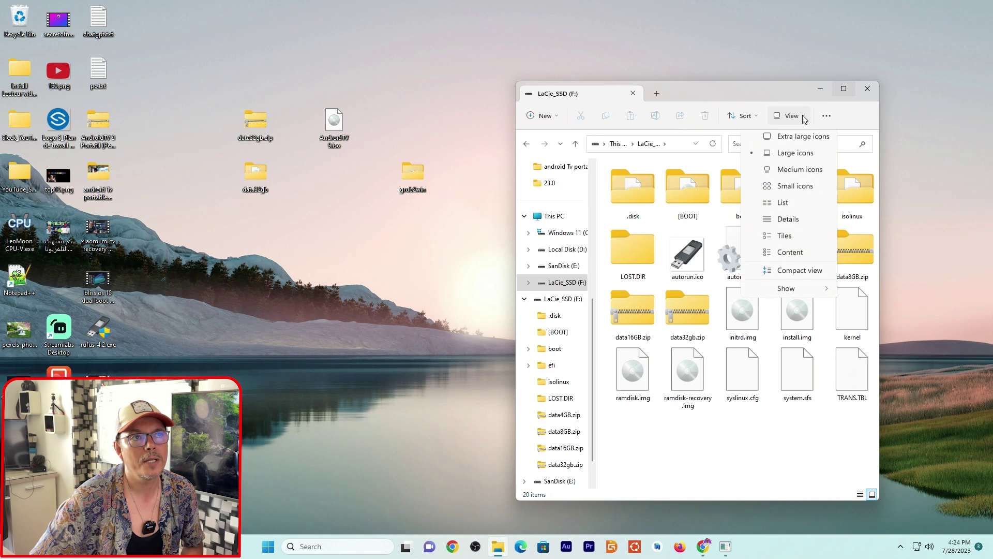
pyautogui.click(790, 206)
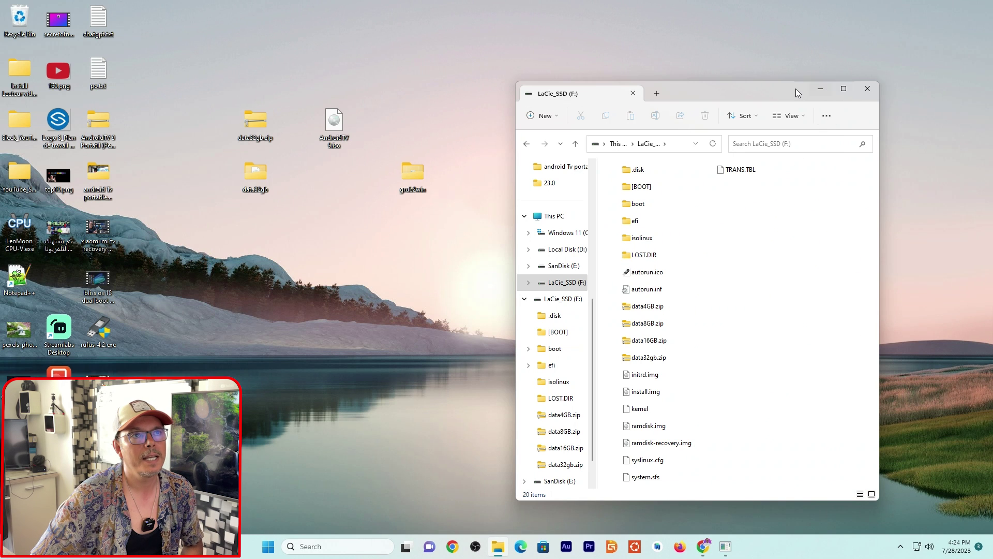
pyautogui.moveTo(796, 89); pyautogui.dragTo(804, 38)
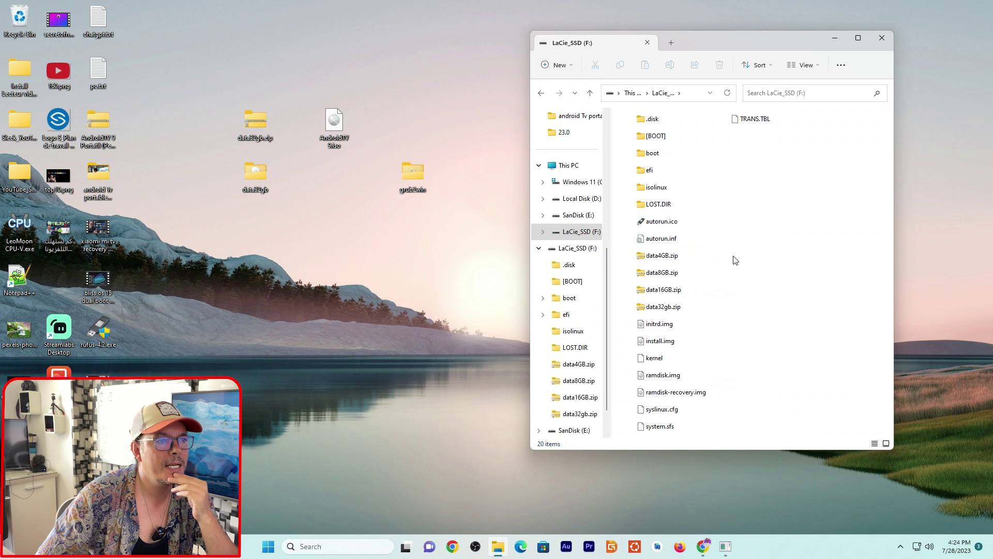
# - Delete data4GB.zip, data8GB.zip and data16GB.zip from LaCie_SSD (F:)
pyautogui.moveTo(733, 255); pyautogui.dragTo(668, 295)
pyautogui.rightClick(665, 275)
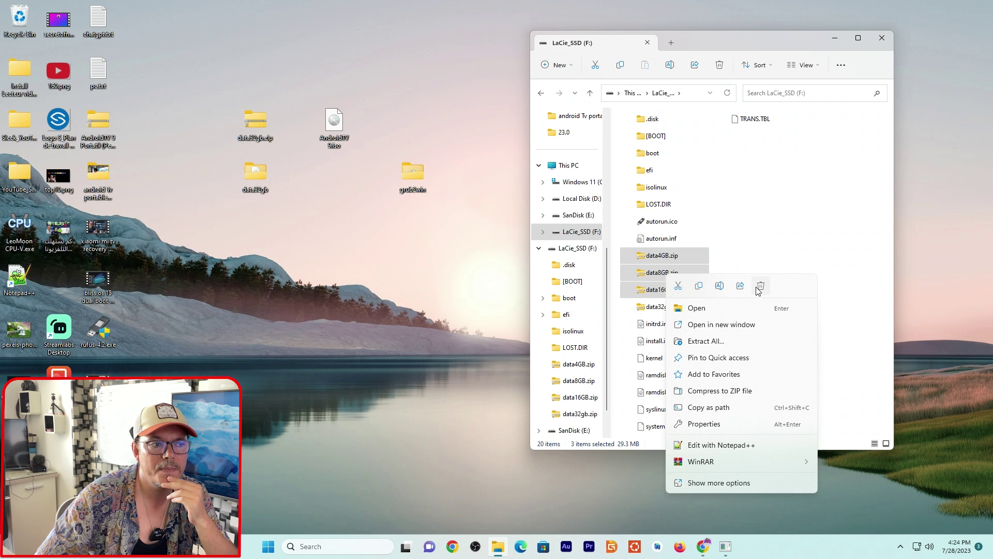
pyautogui.click(760, 287)
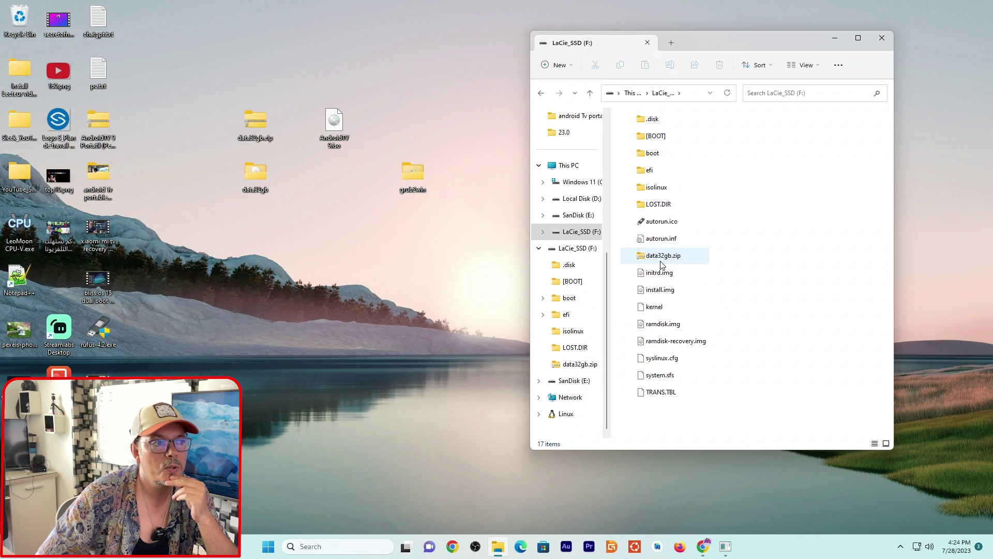
# - Try to copy data32gb.zip from LaCie_SSD (F:) to the desktop, choosing to skip the file with the same name
pyautogui.moveTo(670, 261)
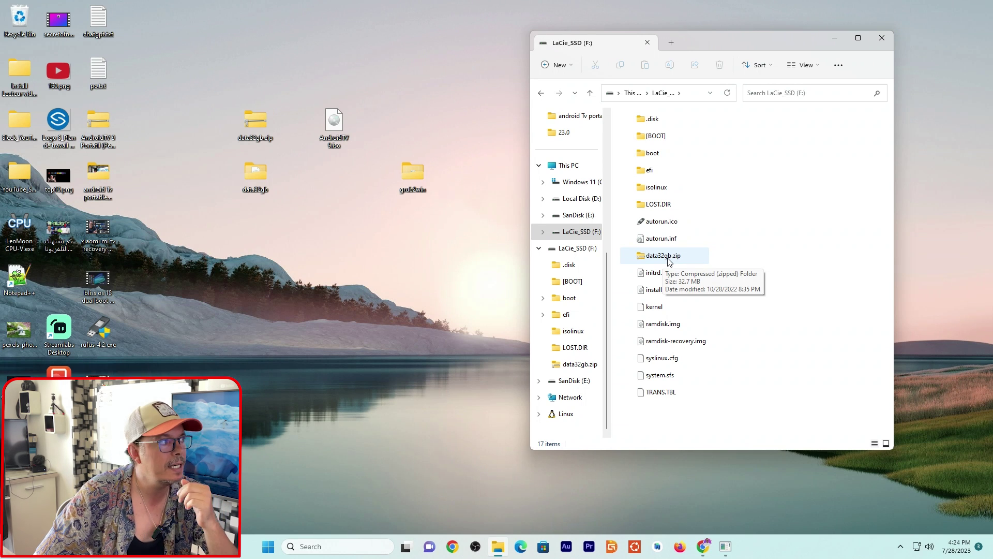
pyautogui.click(670, 262)
pyautogui.moveTo(669, 261); pyautogui.dragTo(450, 294)
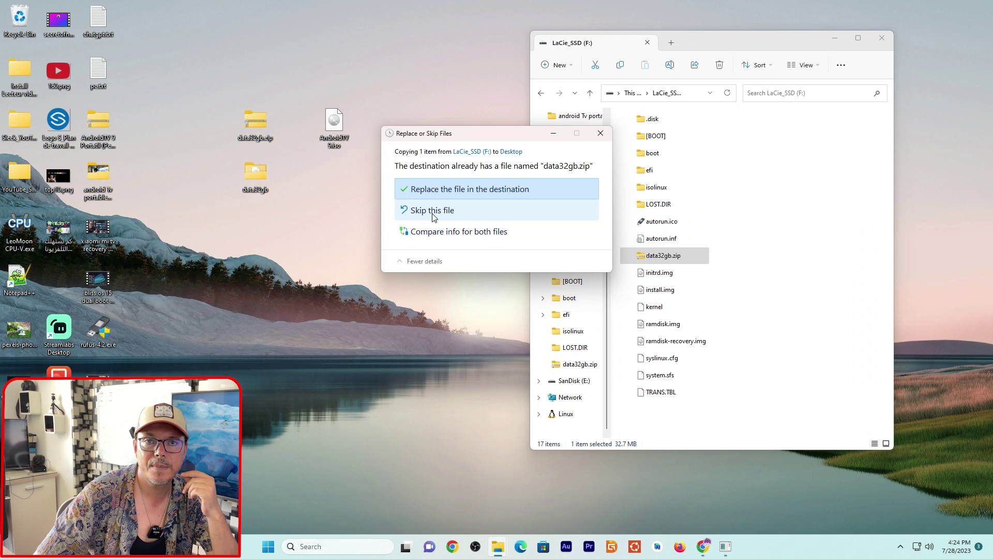
pyautogui.click(433, 212)
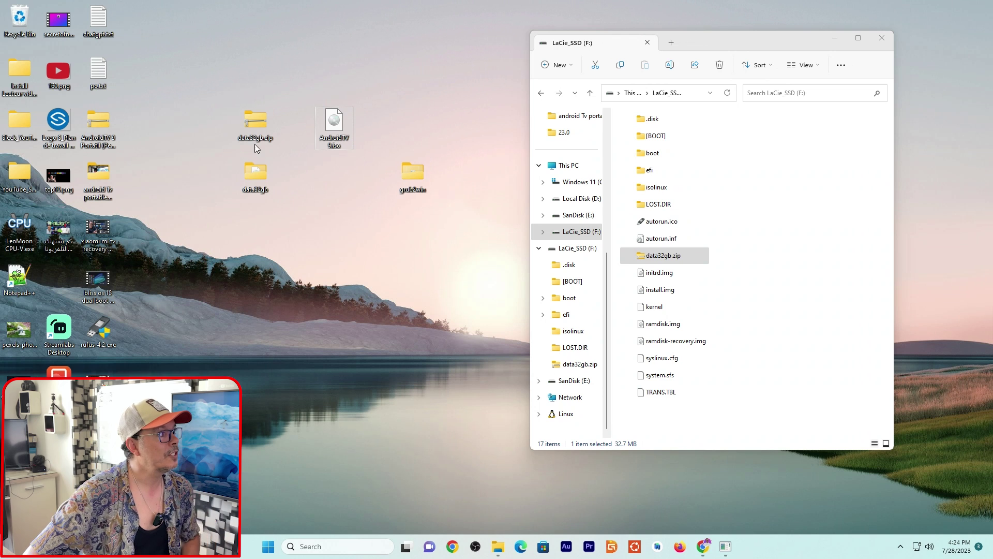
# - Extract the desktop's data32gb.zip into the data32gb folder, skipping the existing data.img, and move the zip to the Recycle Bin
pyautogui.click(254, 119)
pyautogui.rightClick(253, 120)
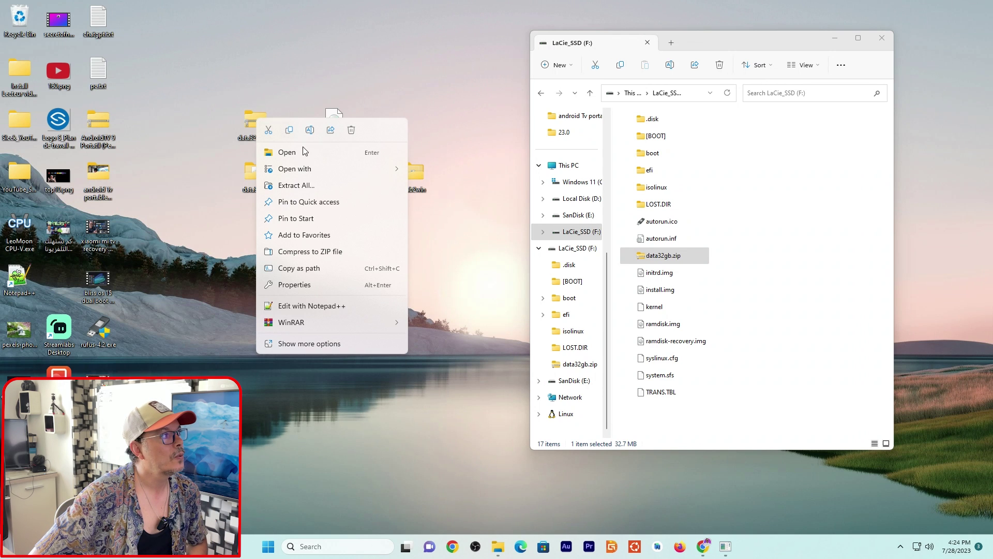
pyautogui.click(307, 186)
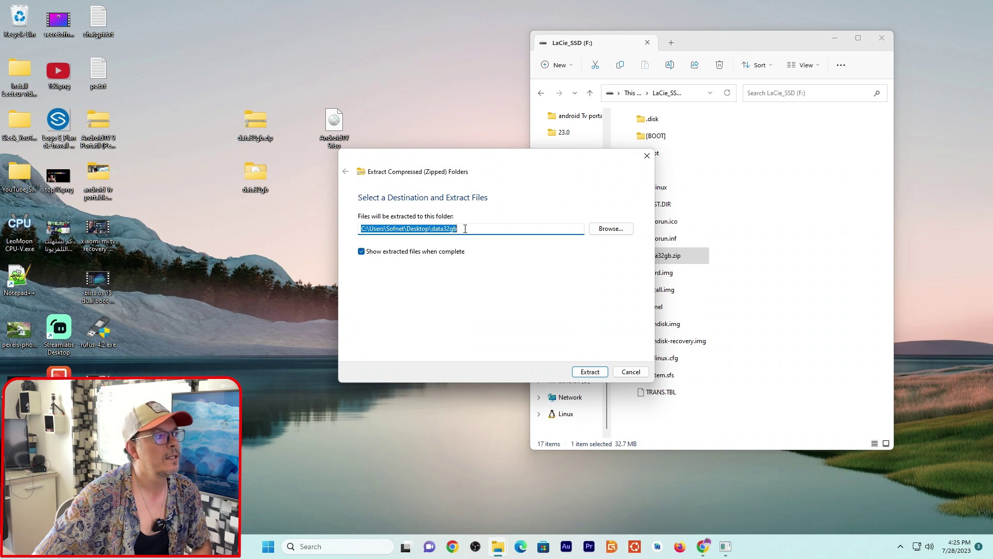
pyautogui.click(589, 372)
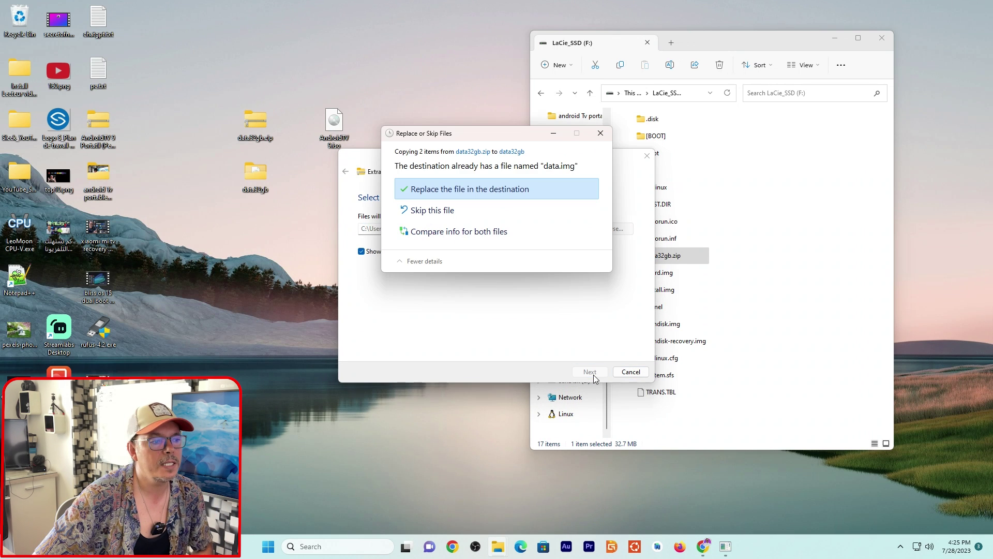
pyautogui.click(433, 212)
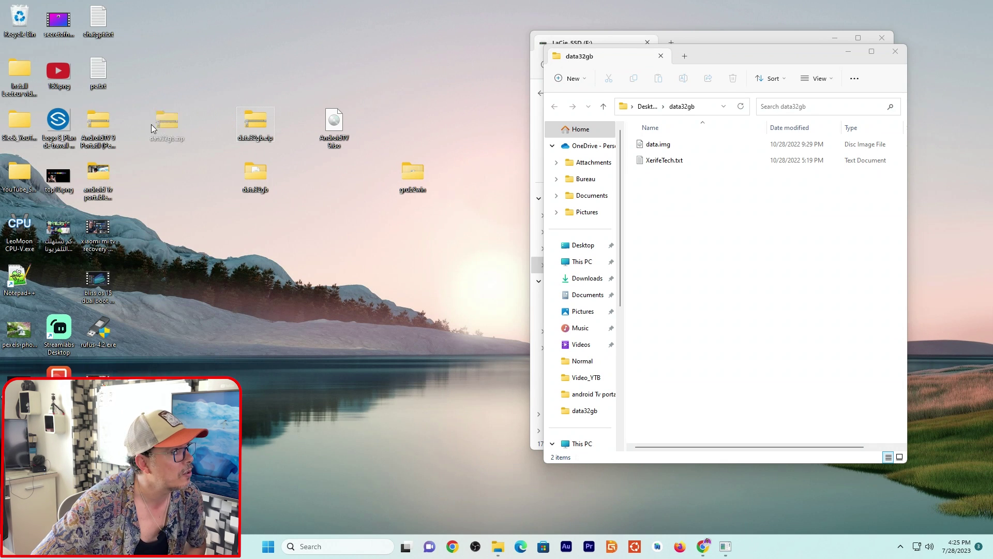
pyautogui.moveTo(151, 124); pyautogui.dragTo(16, 19)
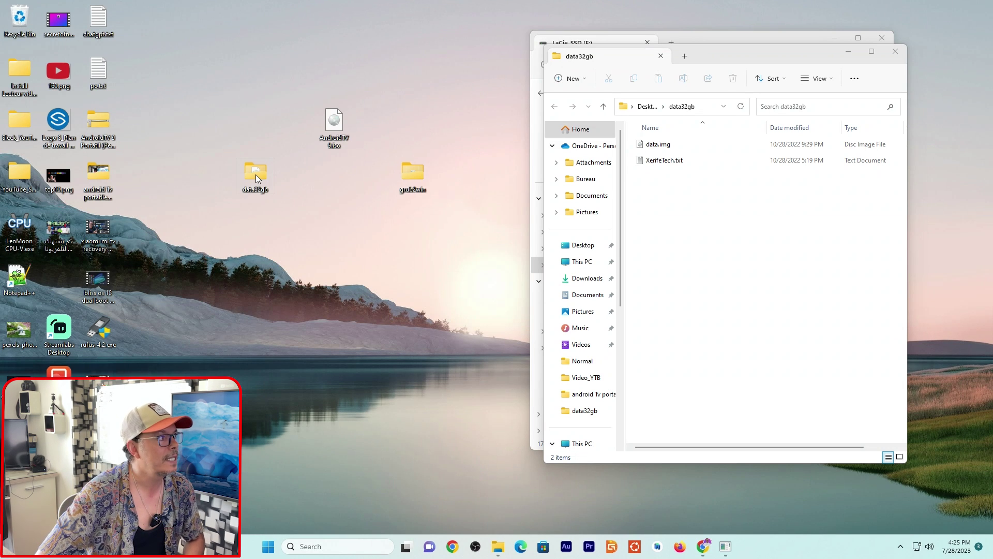
# - Open the desktop's data32gb folder, close the duplicate window and place the remaining one beside the LaCie_SSD (F:) window
pyautogui.moveTo(252, 175)
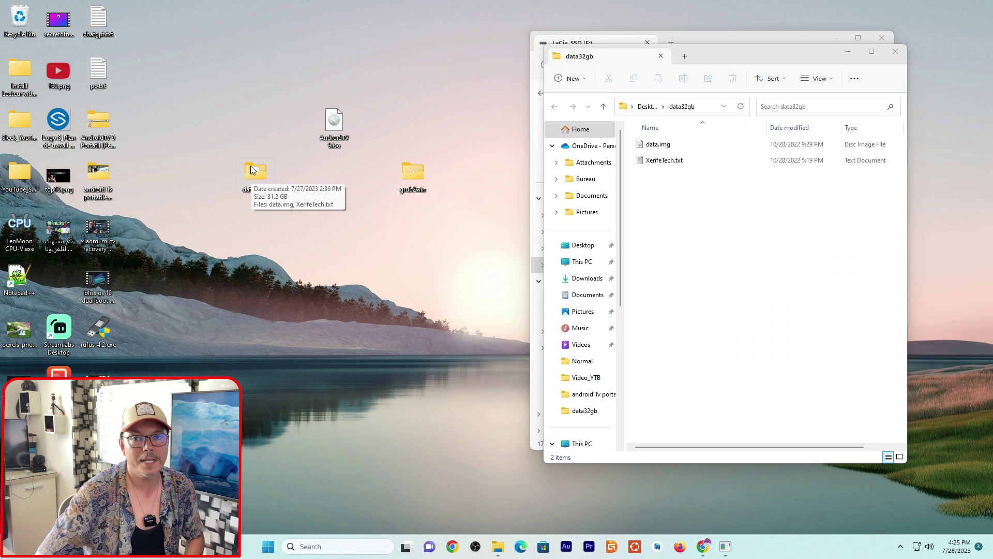
pyautogui.doubleClick(254, 170)
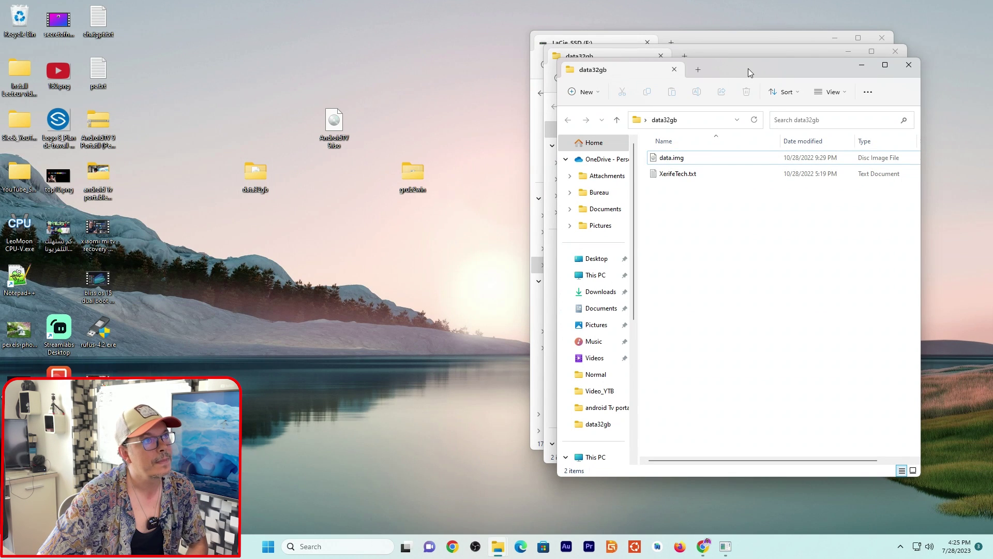
pyautogui.moveTo(749, 67); pyautogui.dragTo(360, 60)
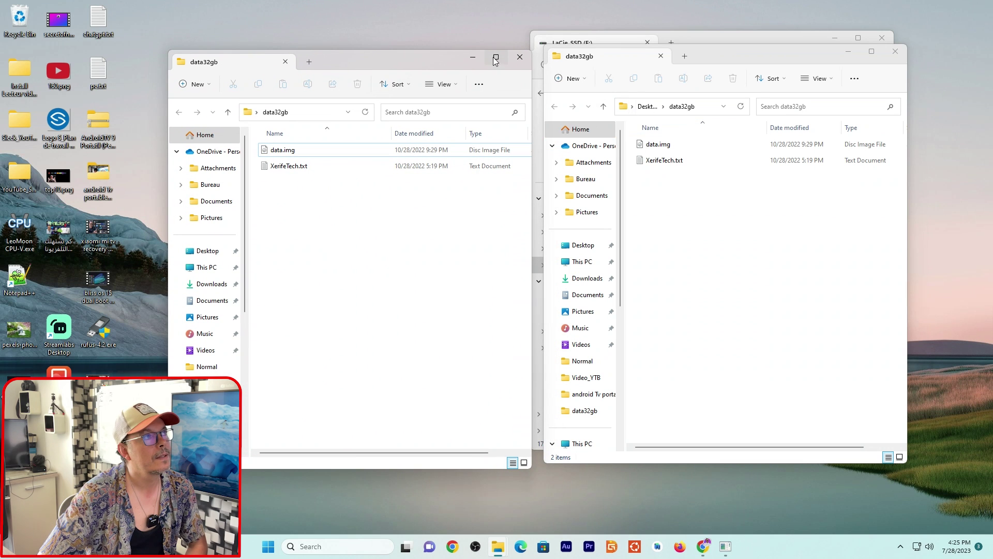
pyautogui.click(519, 57)
pyautogui.moveTo(723, 57); pyautogui.dragTo(332, 52)
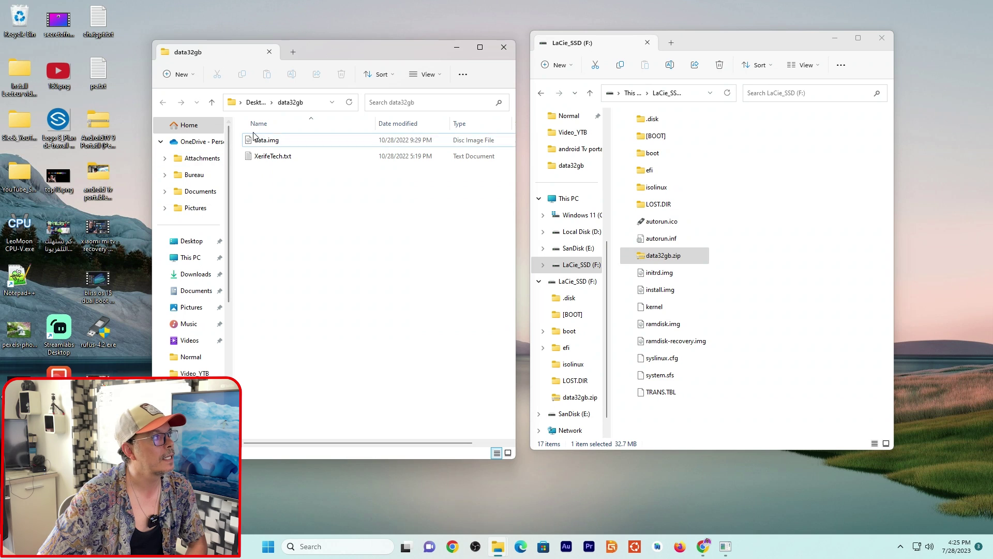
# - Copy data.img from the data32gb folder to the root of LaCie_SSD (F:)
pyautogui.click(271, 143)
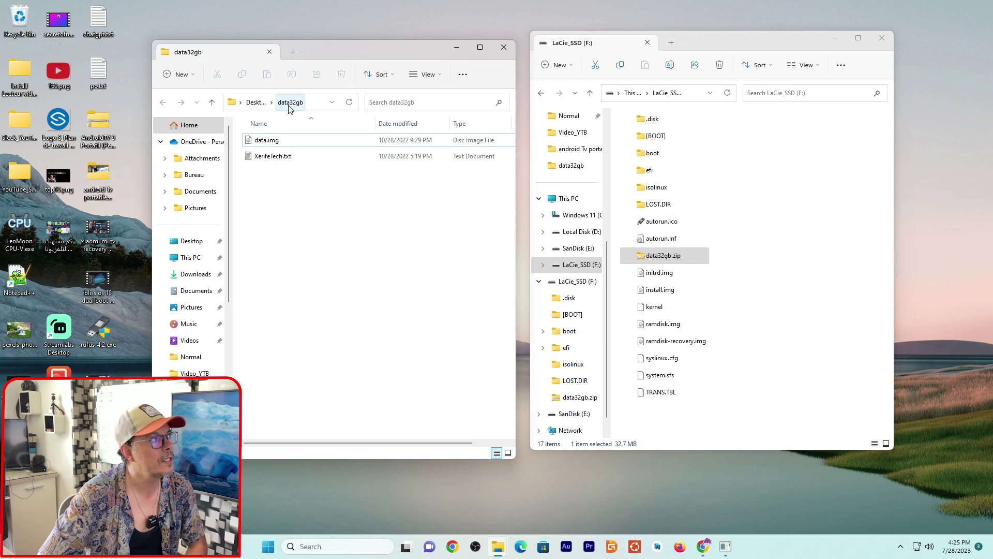
pyautogui.moveTo(263, 144)
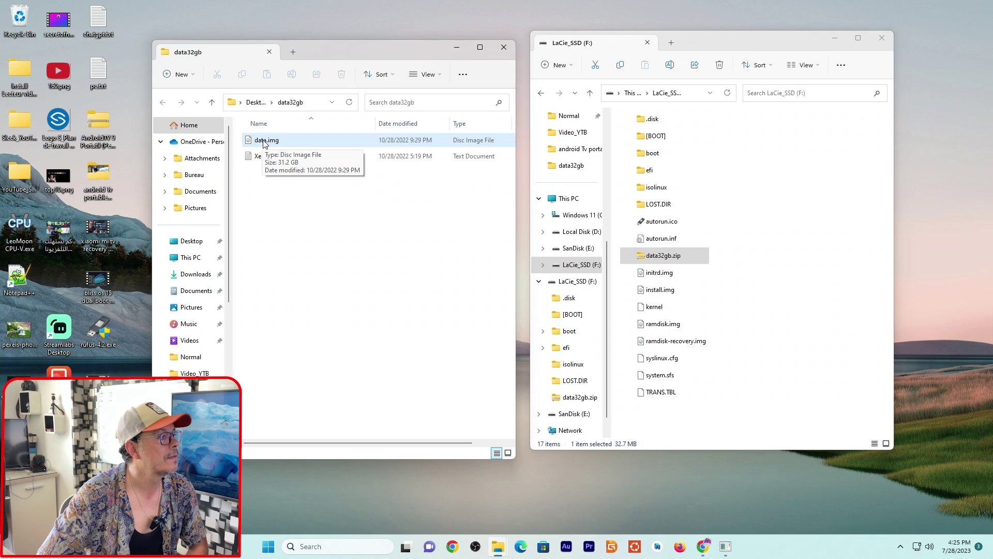
pyautogui.moveTo(263, 145); pyautogui.dragTo(787, 387)
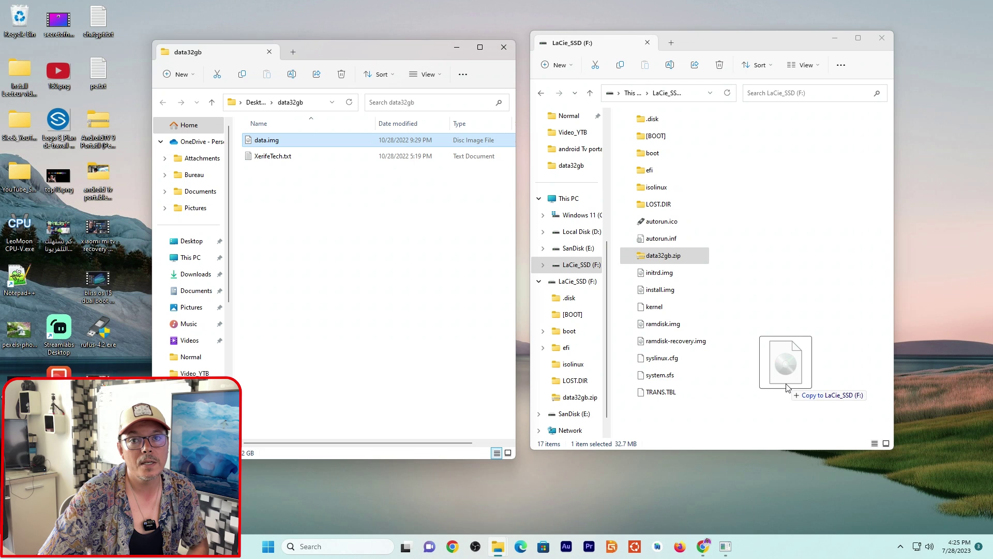
# - Complete the copy of data.img onto LaCie_SSD (F:) and bring the copy progress dialog to the front
pyautogui.moveTo(787, 387); pyautogui.dragTo(788, 388)
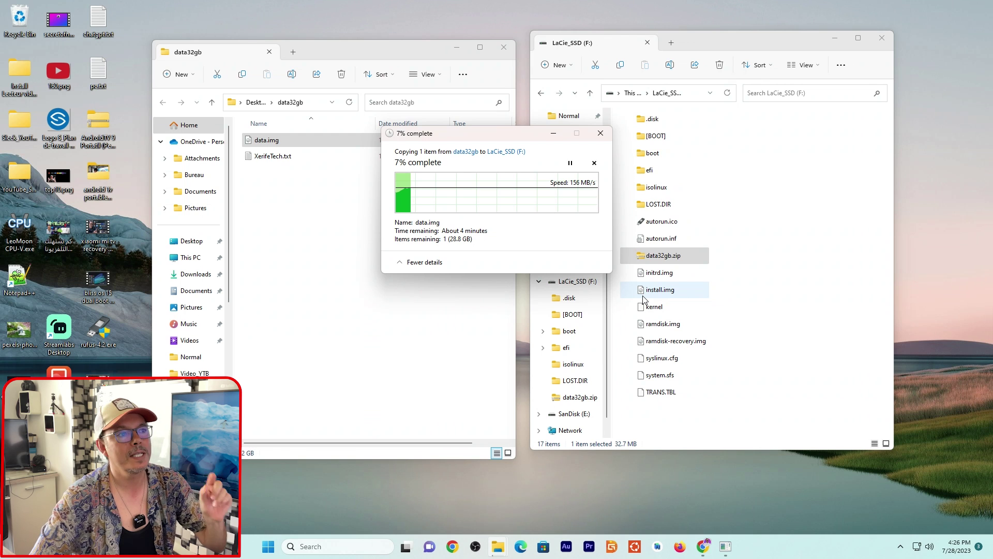
pyautogui.click(803, 321)
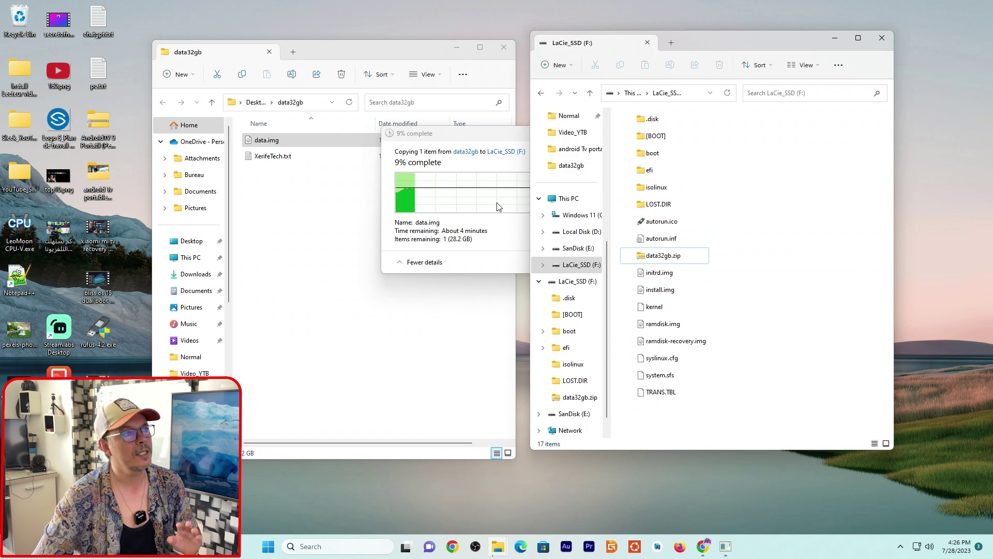
pyautogui.click(520, 141)
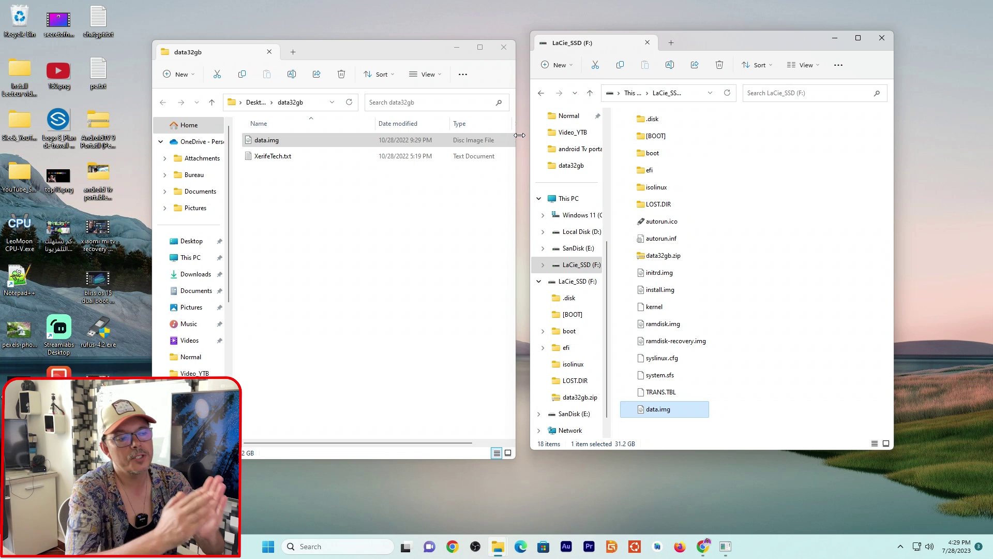
# - Close the data32gb folder window and permanently delete the data32gb folder from the desktop
pyautogui.click(436, 144)
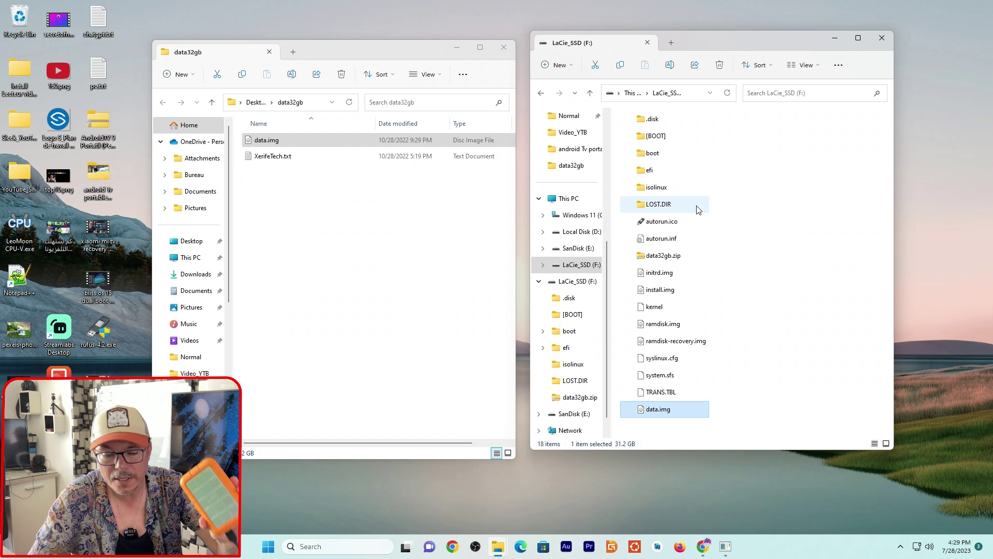
pyautogui.click(450, 201)
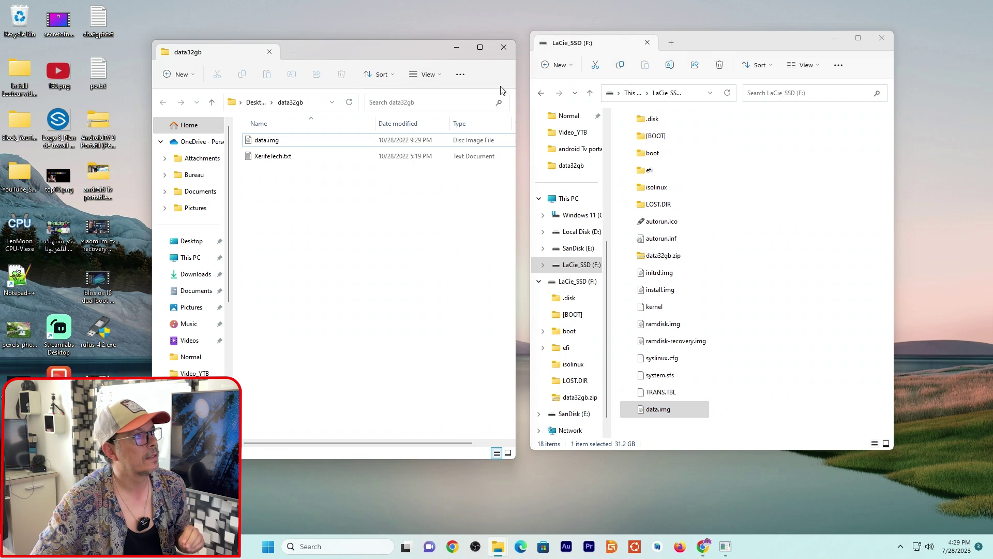
pyautogui.click(505, 48)
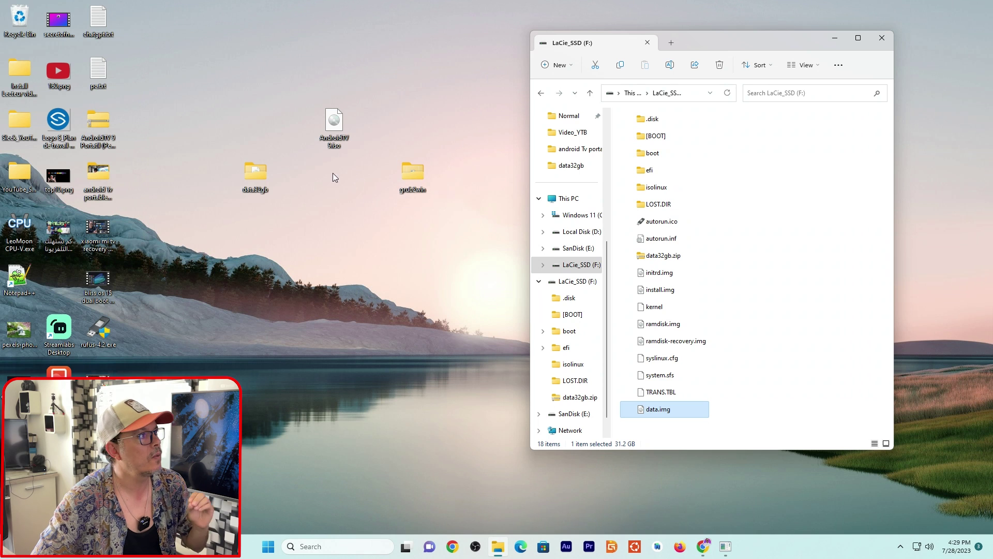
pyautogui.click(255, 178)
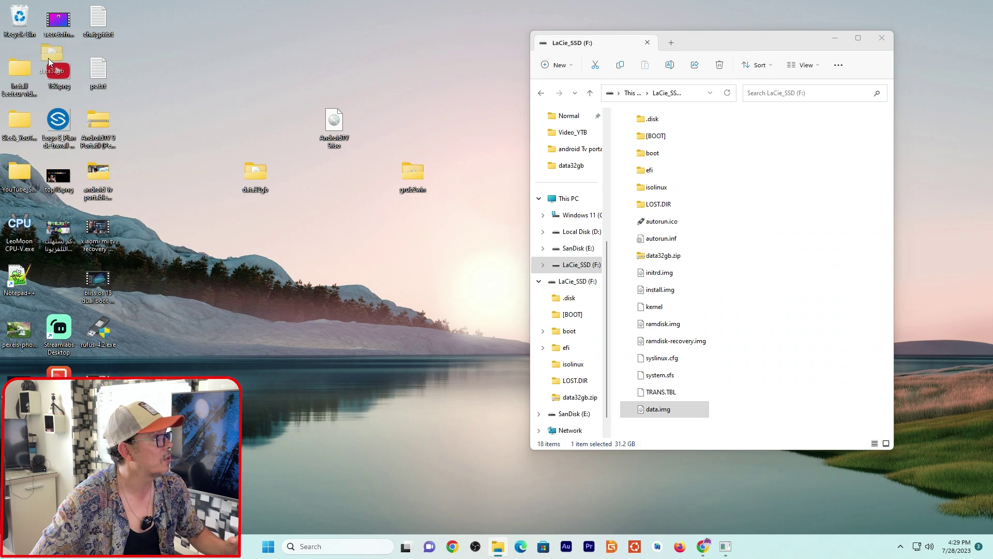
pyautogui.moveTo(48, 58); pyautogui.dragTo(20, 22)
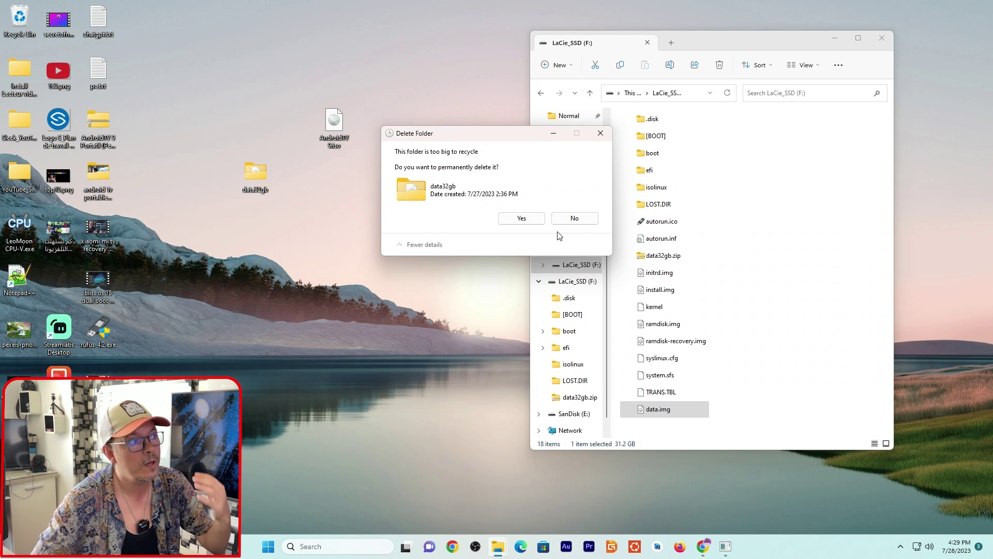
pyautogui.click(521, 219)
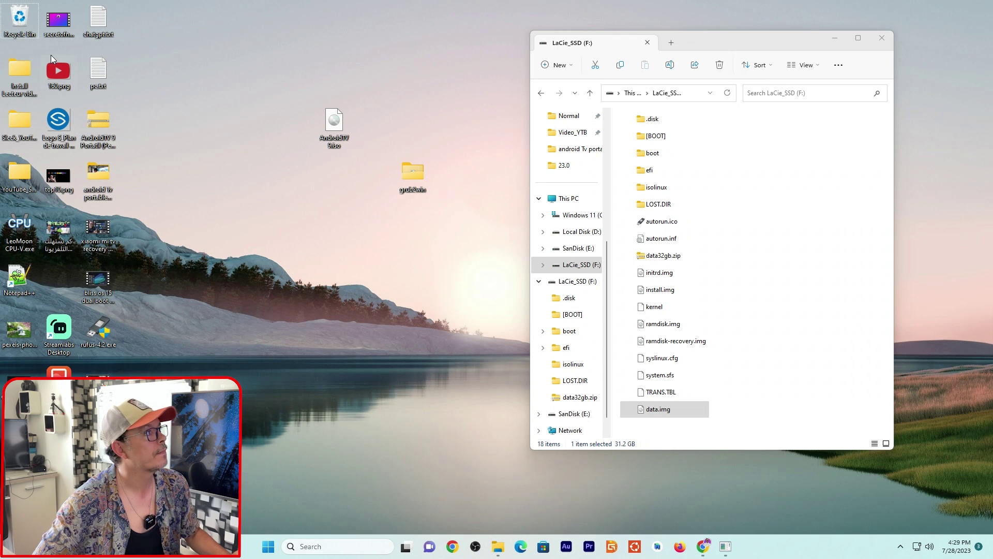
# - Empty the Recycle Bin, agreeing to permanently delete its items
pyautogui.rightClick(14, 18)
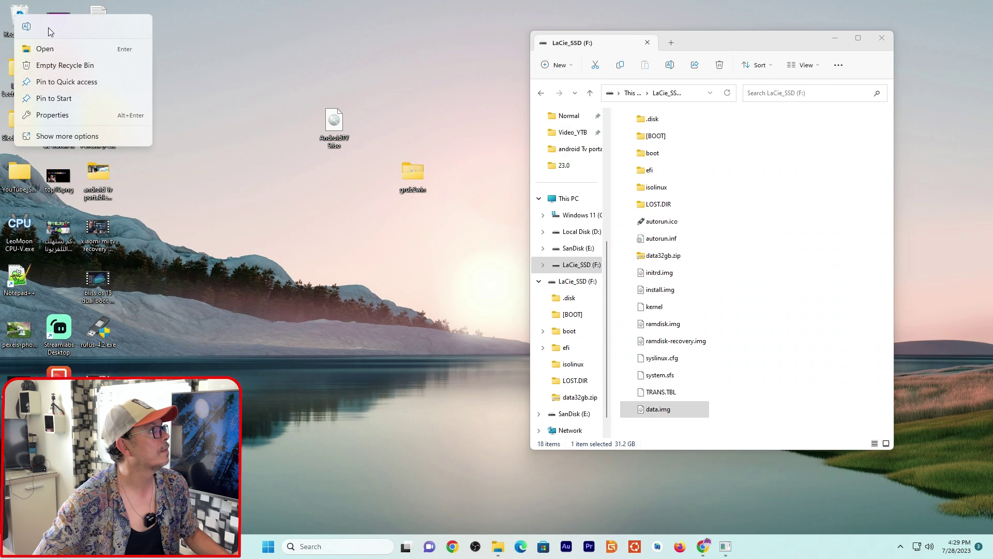
pyautogui.click(66, 67)
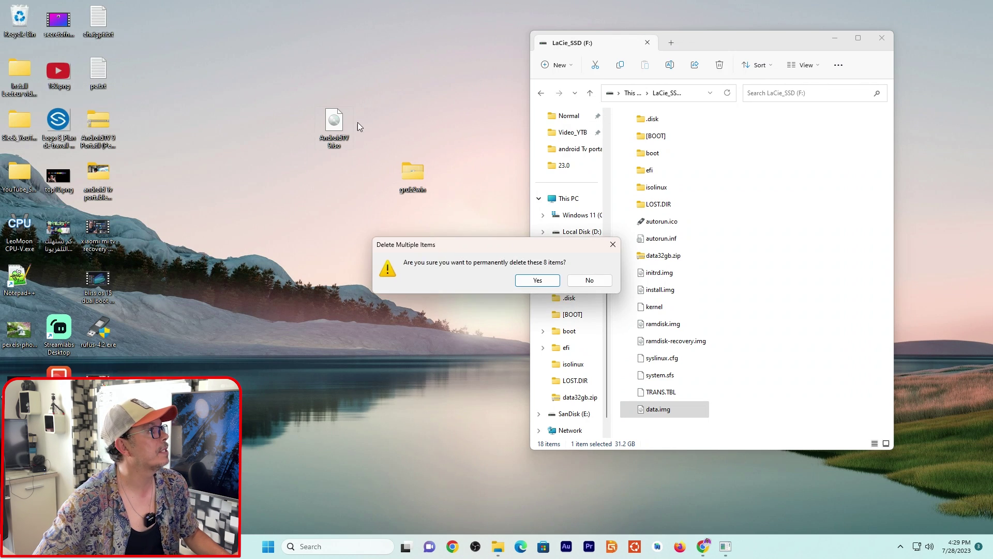
pyautogui.click(538, 280)
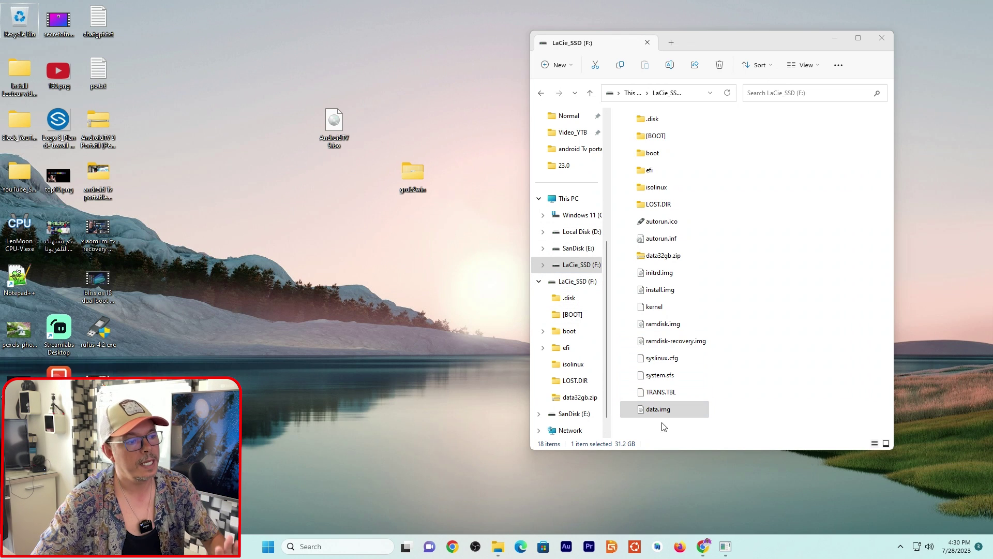
# - Delete data32gb.zip from LaCie_SSD (F:) and empty the Recycle Bin again
pyautogui.click(766, 368)
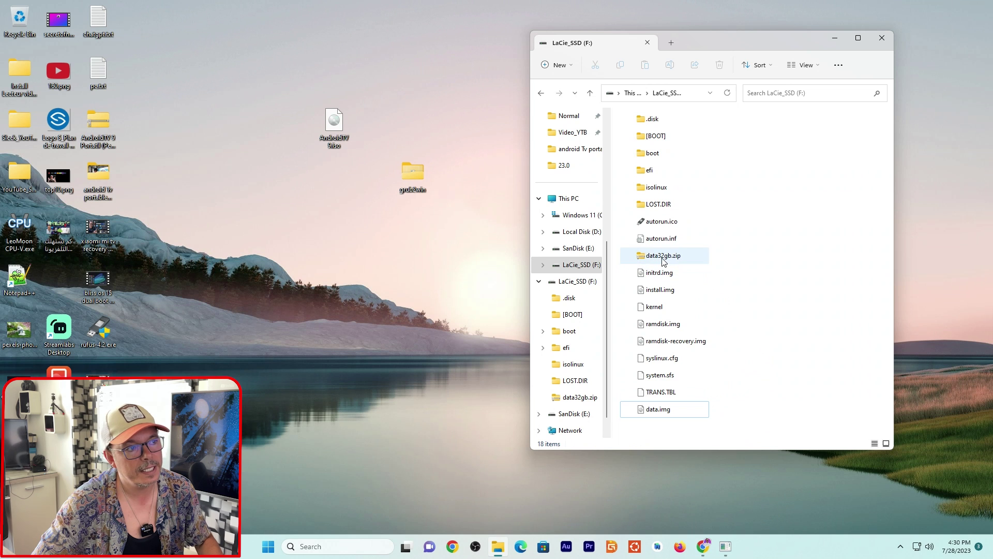
pyautogui.click(663, 261)
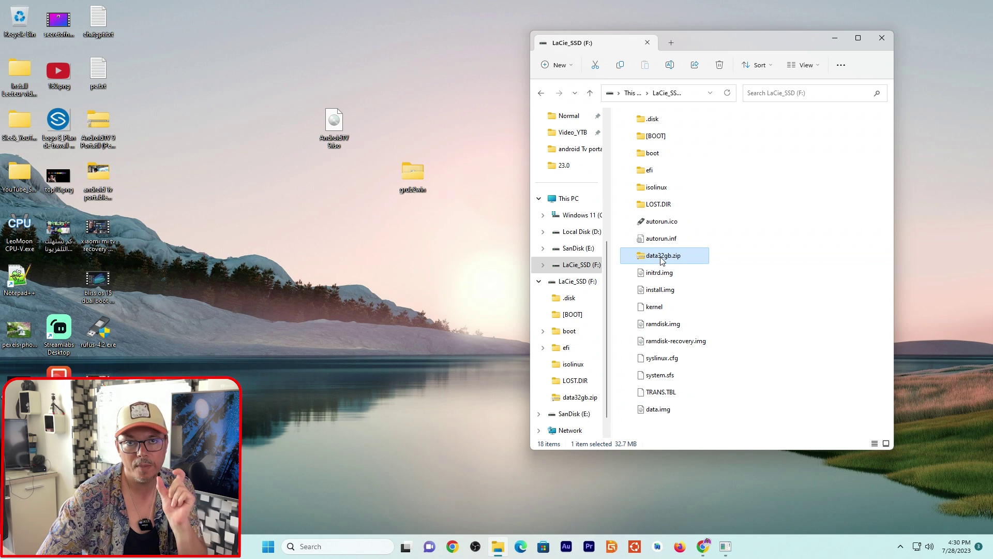
pyautogui.rightClick(662, 259)
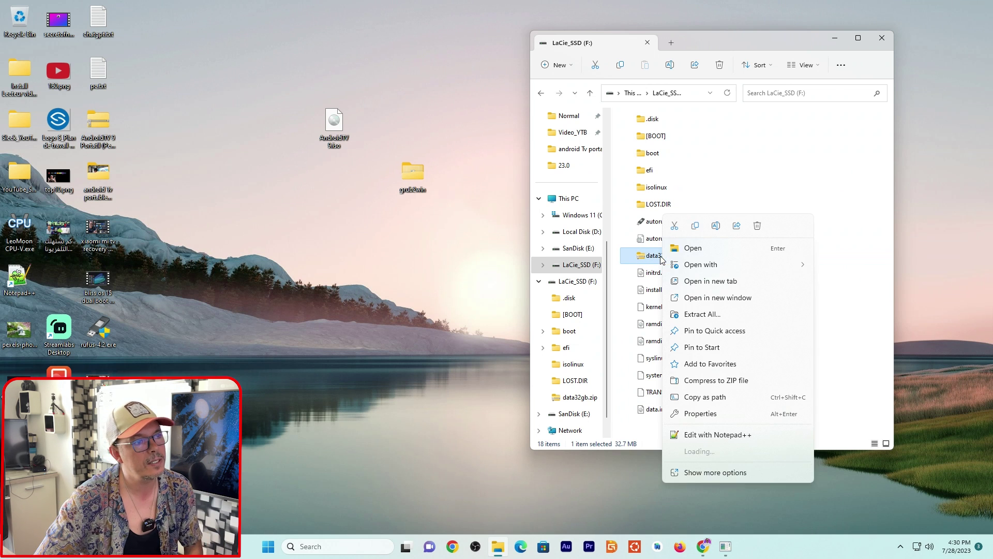
pyautogui.click(758, 227)
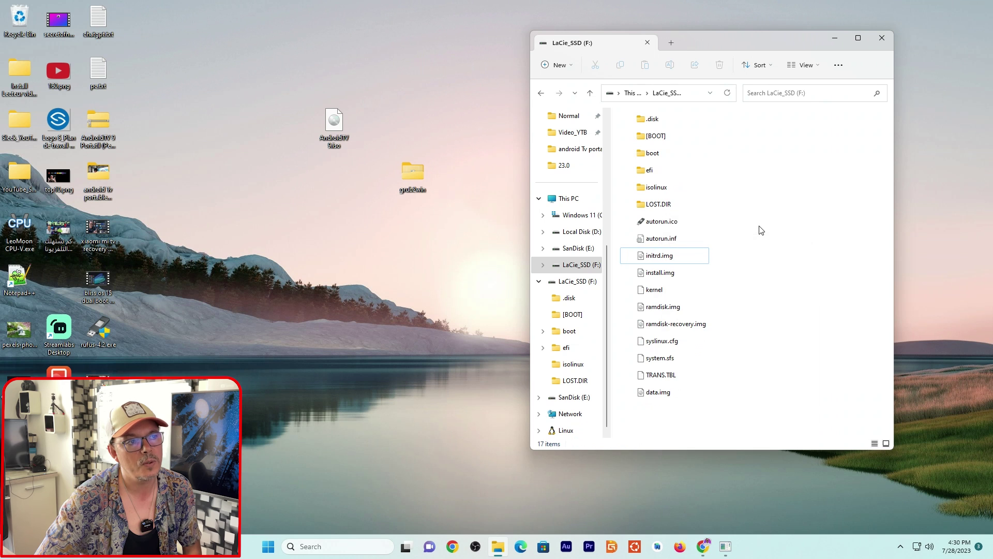
pyautogui.rightClick(19, 17)
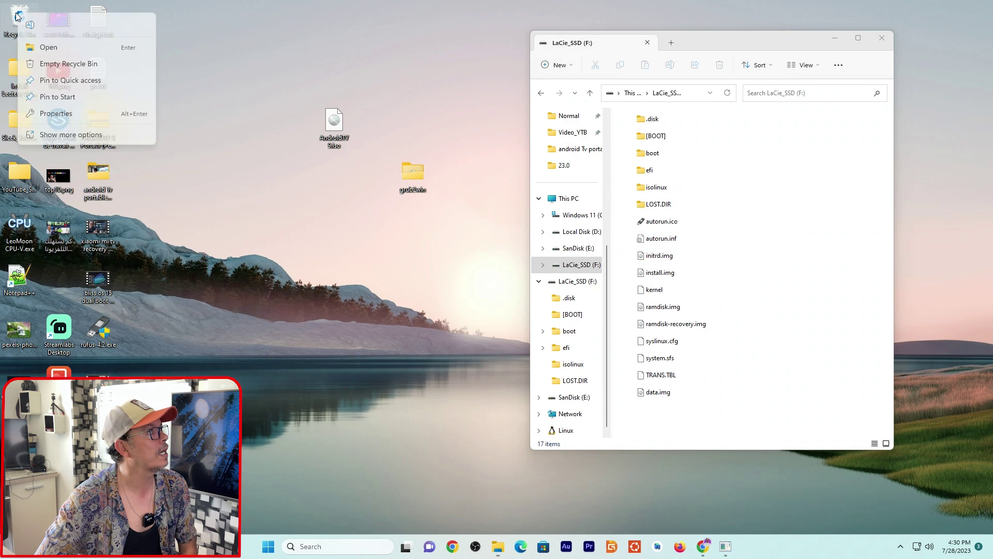
pyautogui.click(60, 64)
pyautogui.click(540, 314)
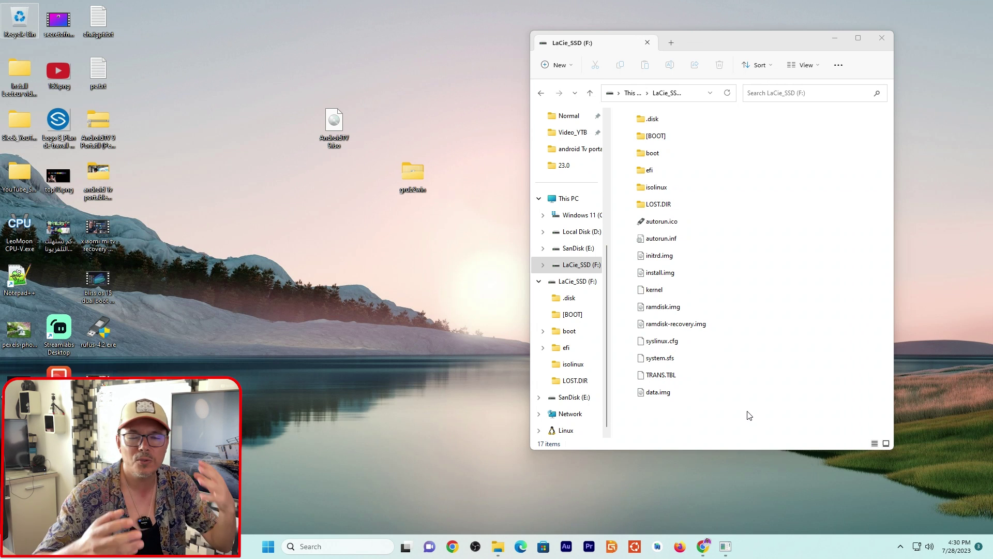
# - Check data.img in the root of LaCie_SSD (F:) and minimize the drive's window
pyautogui.click(660, 396)
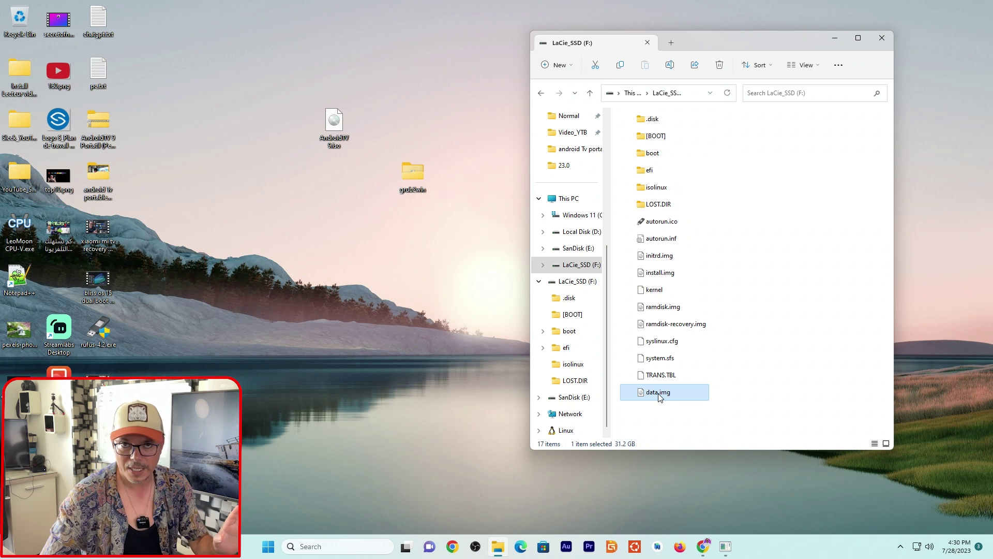
pyautogui.click(664, 410)
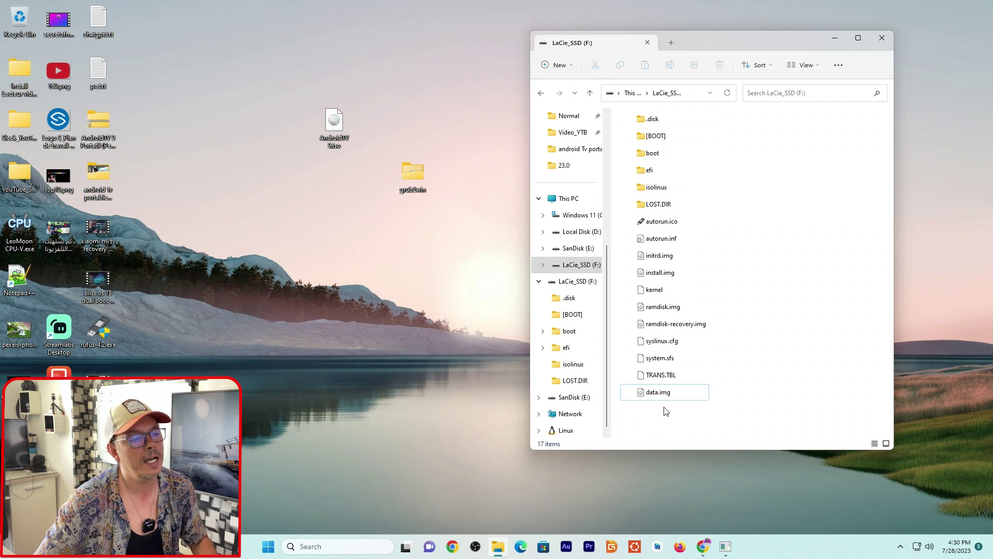
pyautogui.click(836, 38)
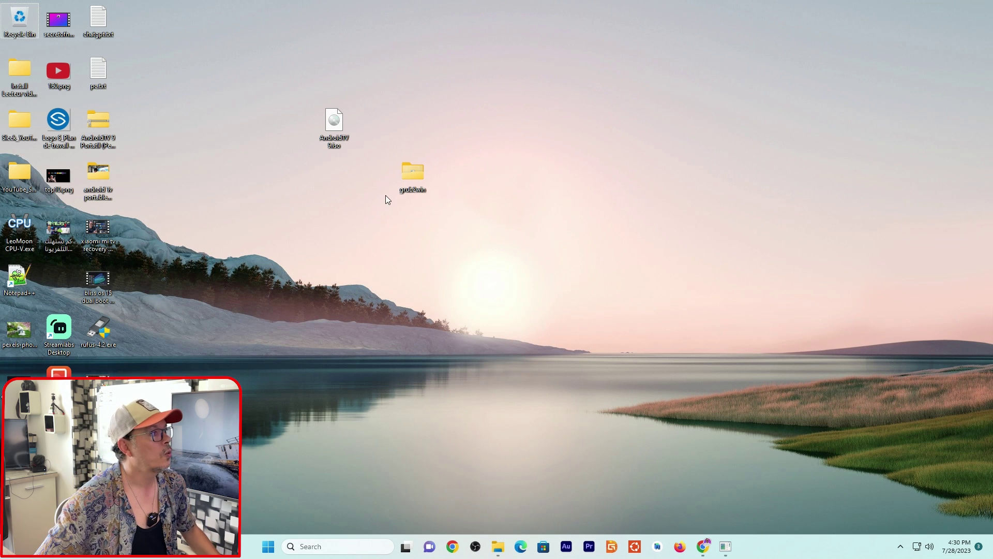
# - Switch to Chrome, start the Grub2Win download on SourceForge, dismiss the duplicate download dialog and minimize the browser
pyautogui.click(704, 547)
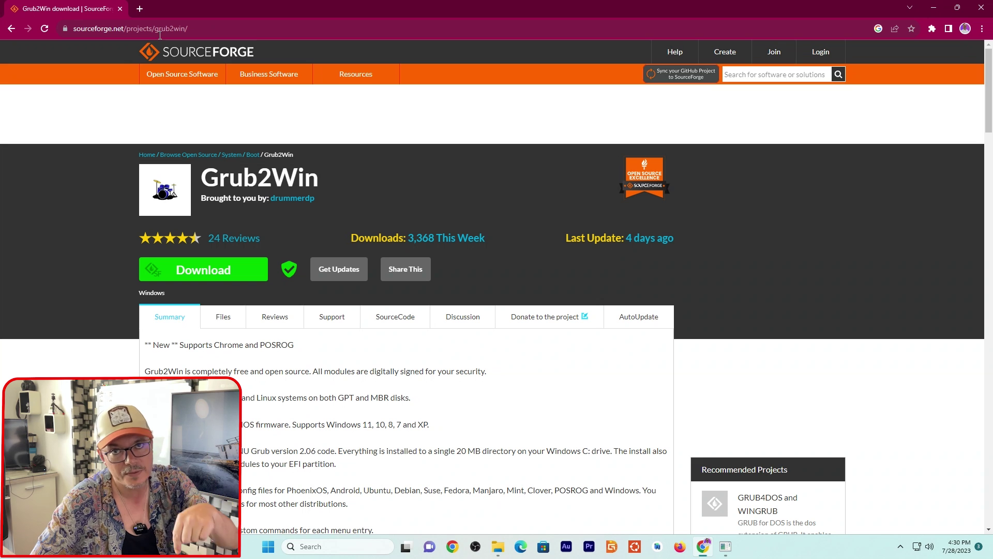
pyautogui.click(207, 275)
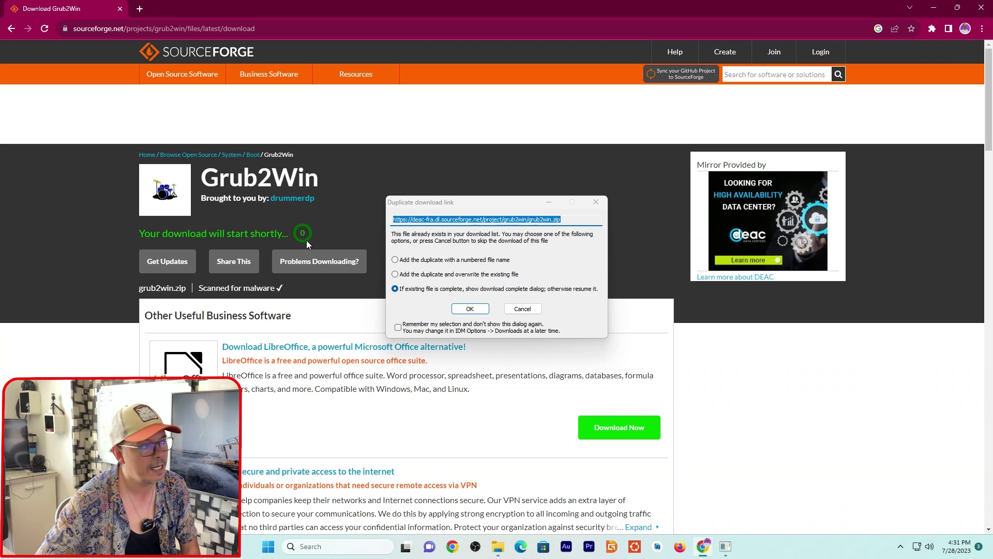
pyautogui.click(596, 202)
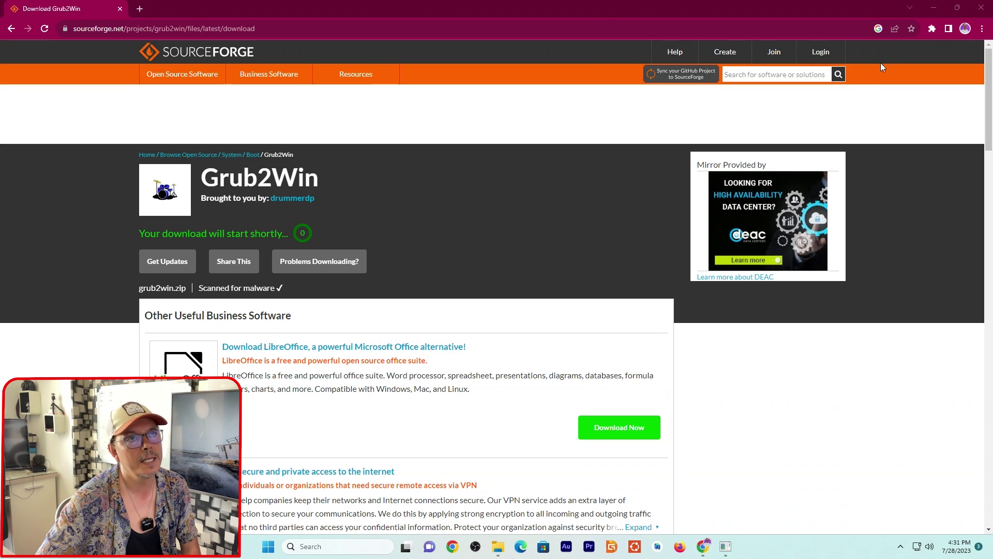
pyautogui.click(924, 9)
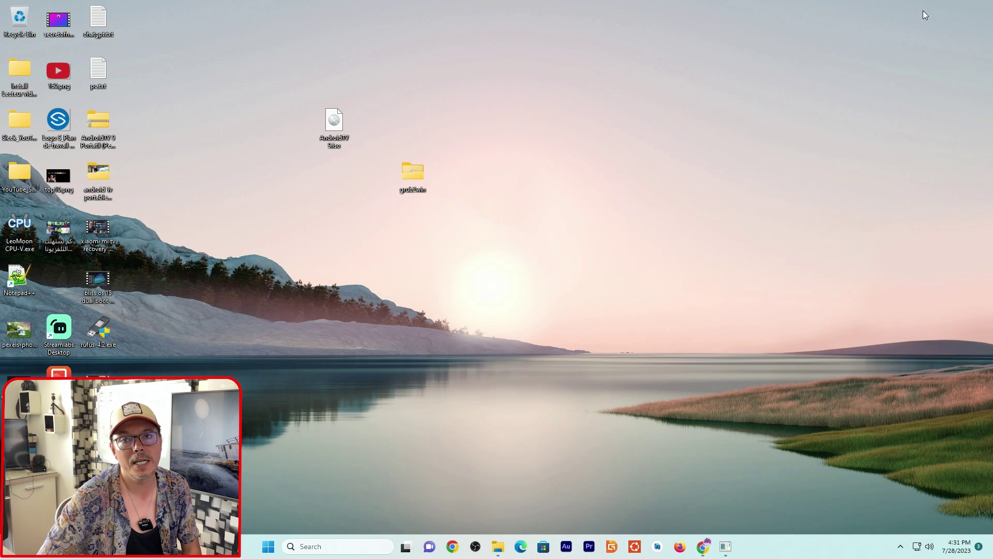
# - Run setup.exe from the desktop's grub2win folder with permission to make changes, and minimize the folder window
pyautogui.doubleClick(414, 173)
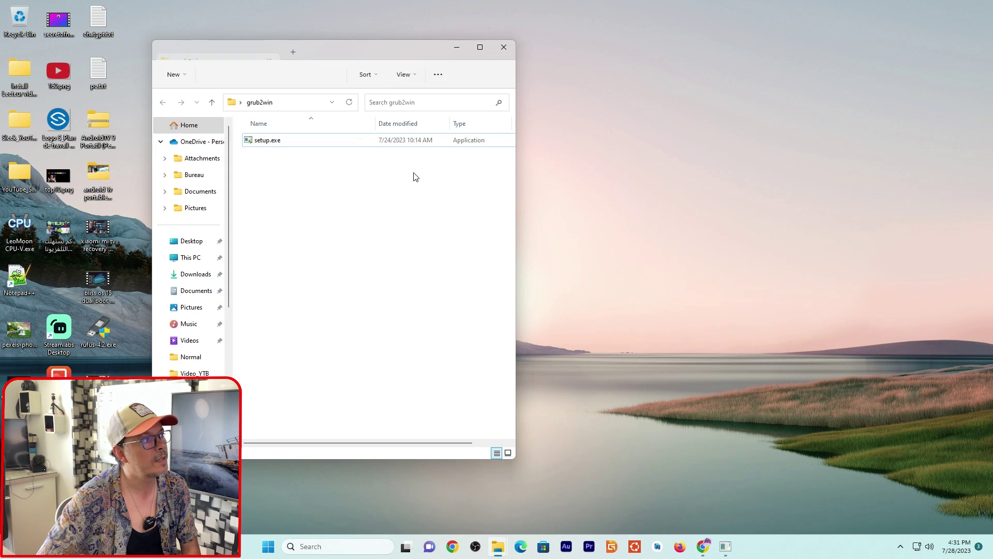
pyautogui.moveTo(339, 46); pyautogui.dragTo(544, 76)
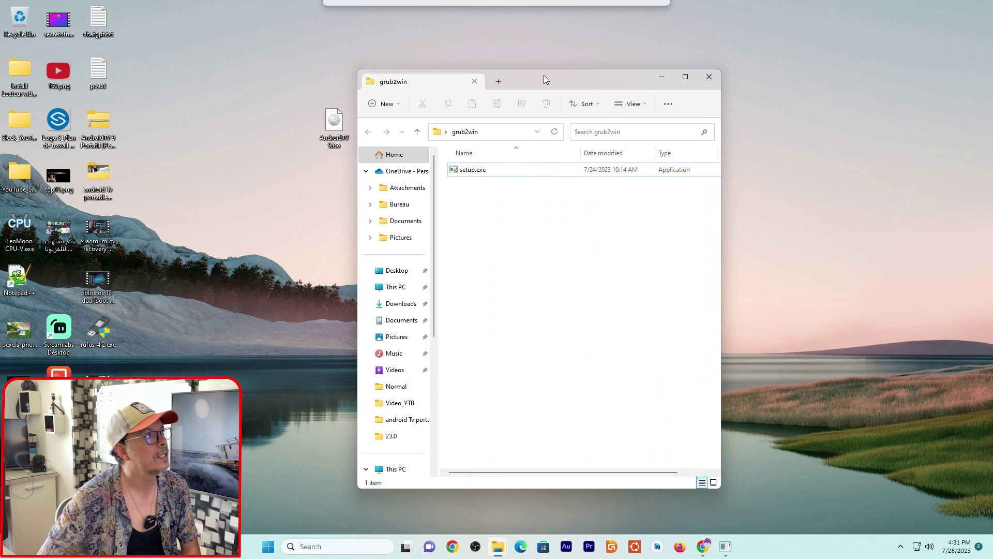
pyautogui.click(483, 175)
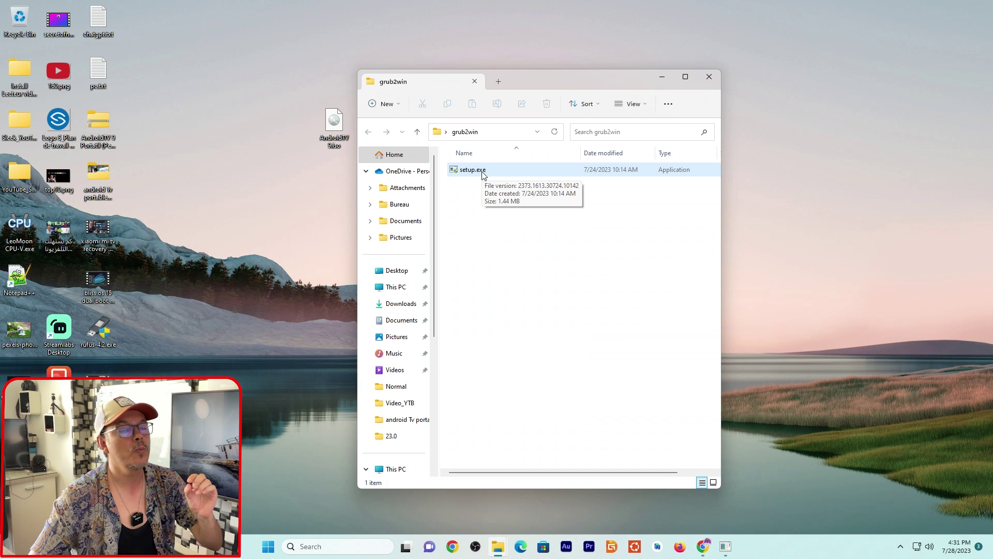
pyautogui.doubleClick(470, 174)
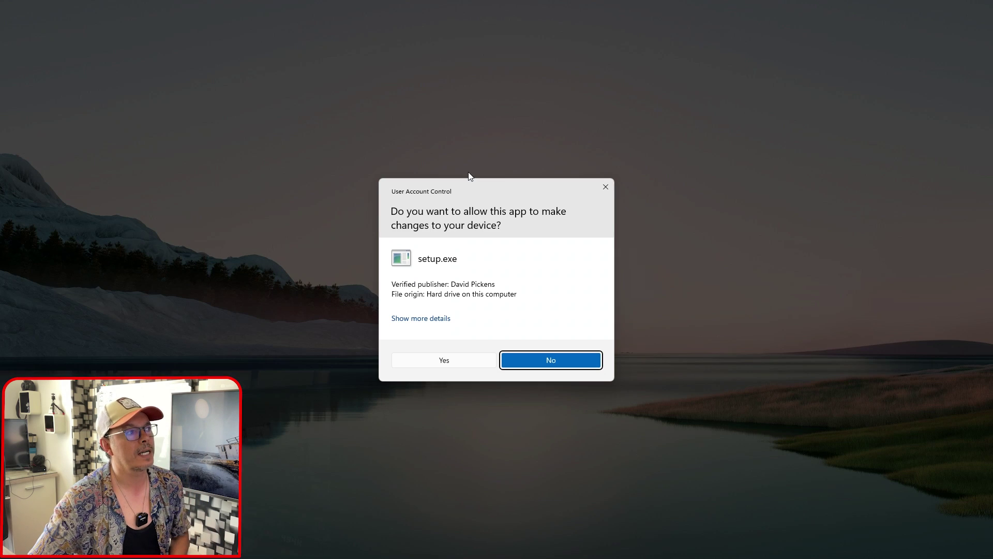
pyautogui.click(436, 364)
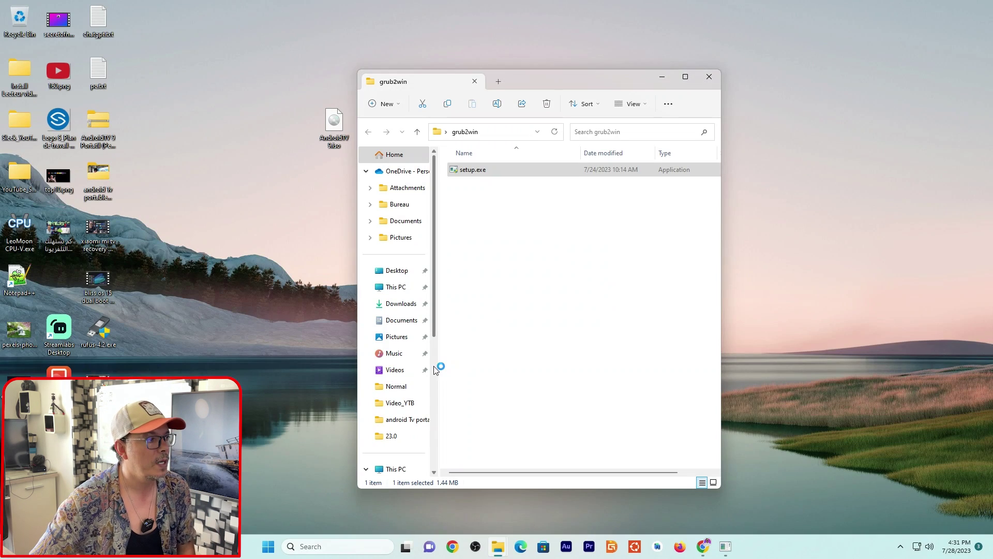
pyautogui.click(661, 79)
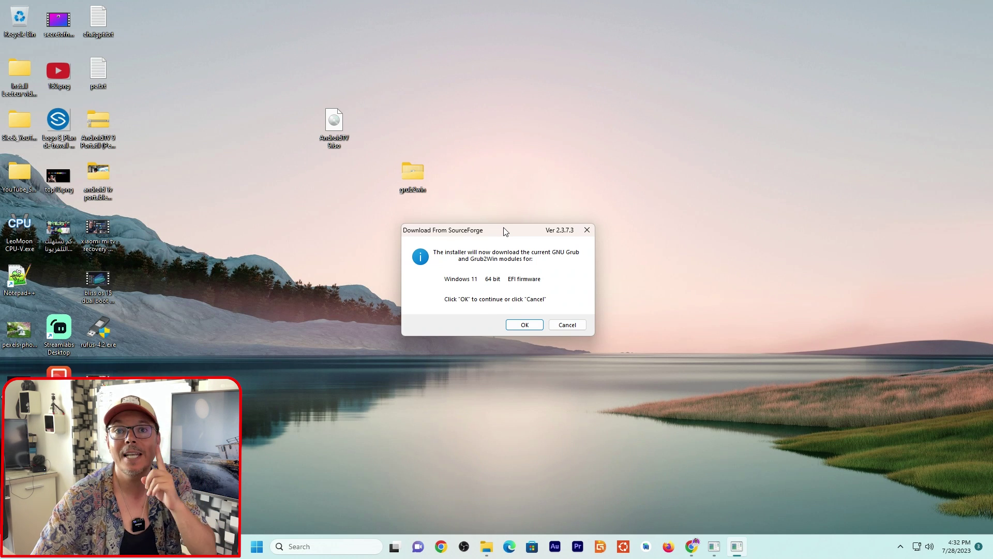
# - Install Grub2Win on drive C: with a desktop shortcut, and close the setup program with Run Grub2Win after setup finishes enabled
pyautogui.click(514, 325)
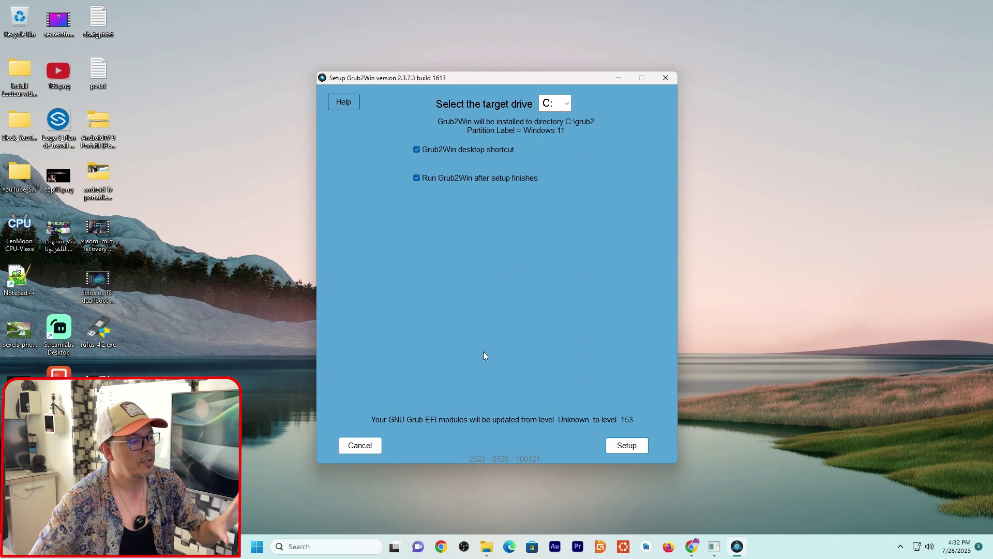
pyautogui.click(629, 449)
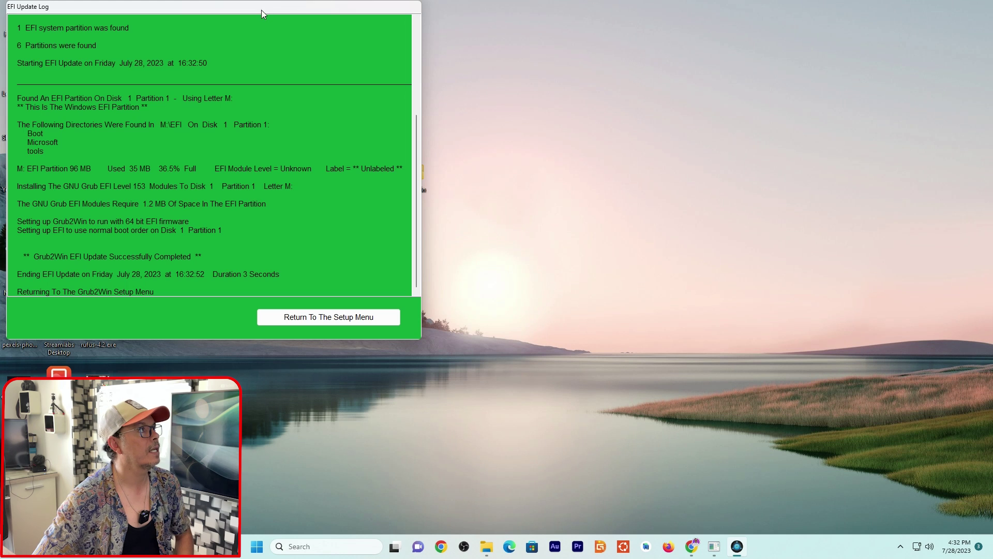
pyautogui.moveTo(261, 6); pyautogui.dragTo(462, 49)
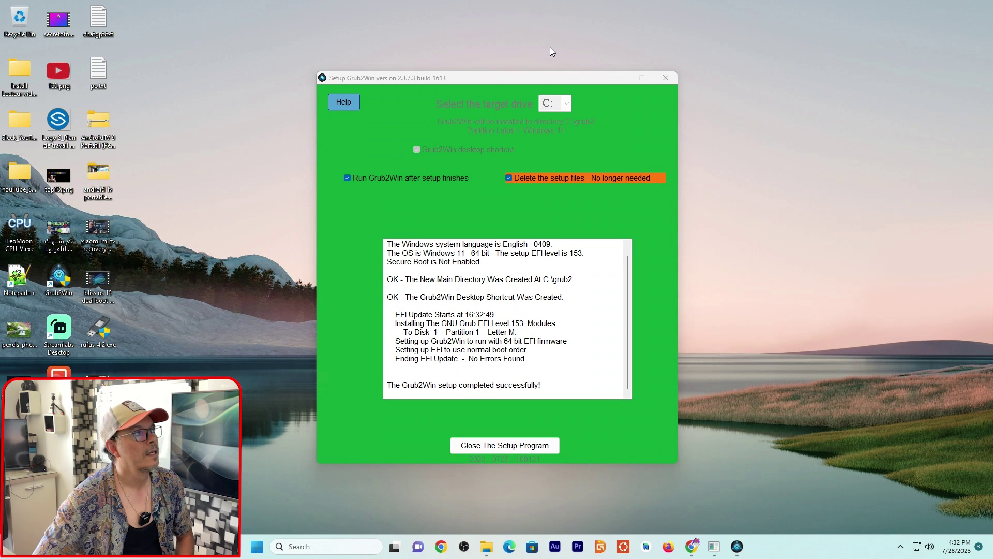
pyautogui.click(511, 446)
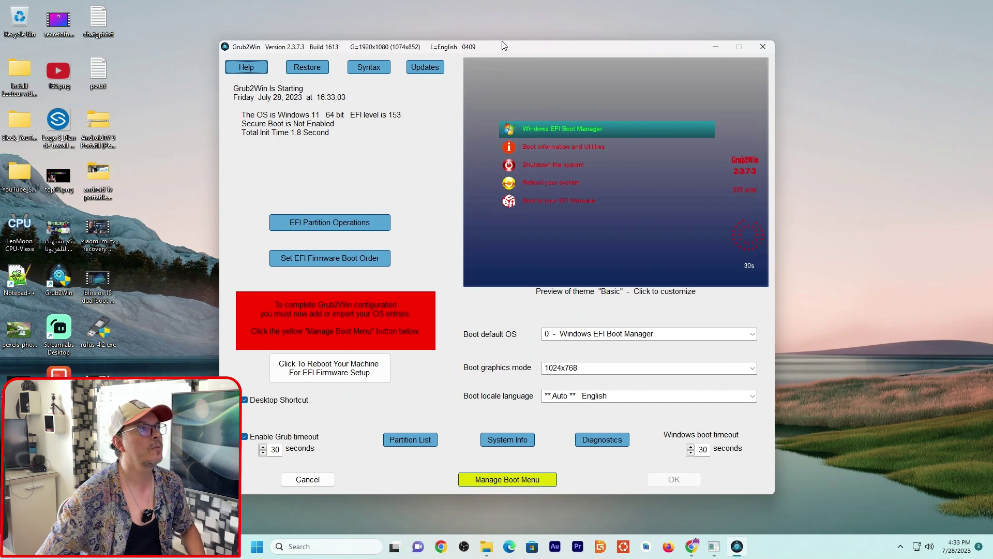
# - Add a new boot menu entry of type android and title it Android-SSD
pyautogui.moveTo(502, 45); pyautogui.dragTo(658, 40)
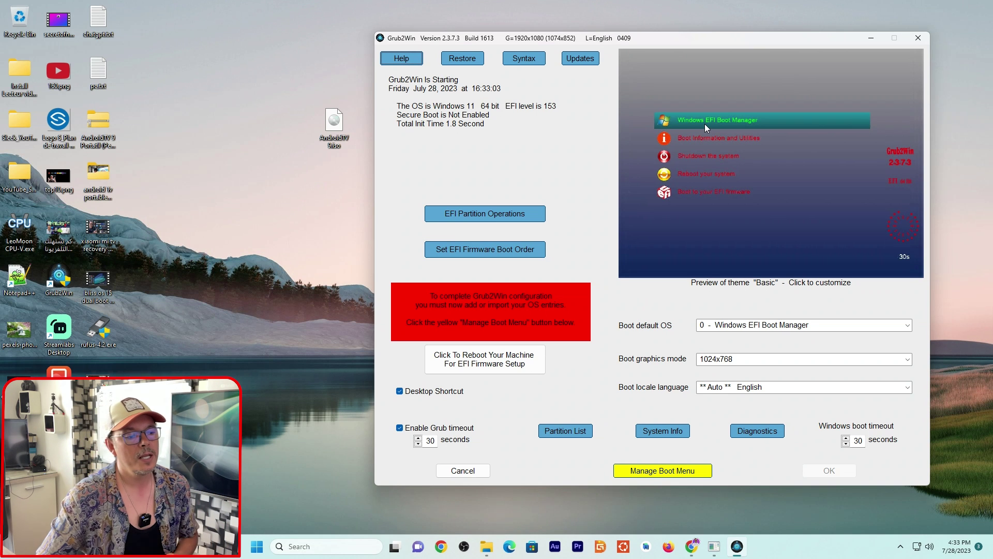
pyautogui.click(664, 474)
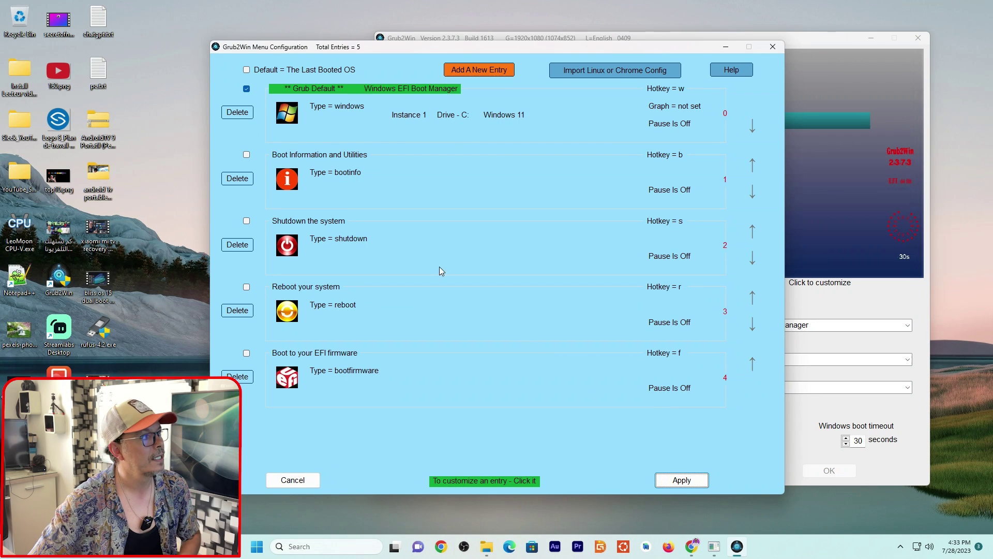
pyautogui.click(481, 70)
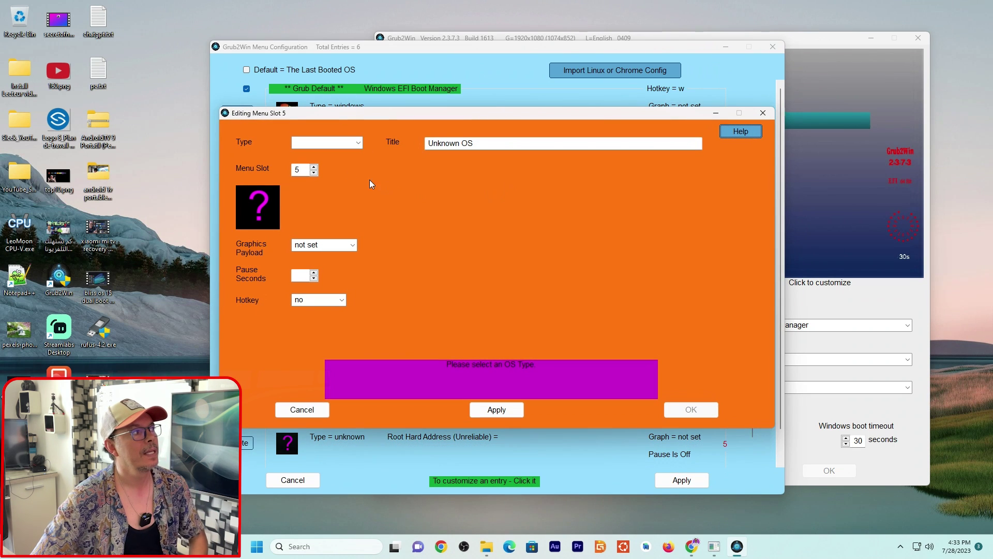
pyautogui.click(358, 144)
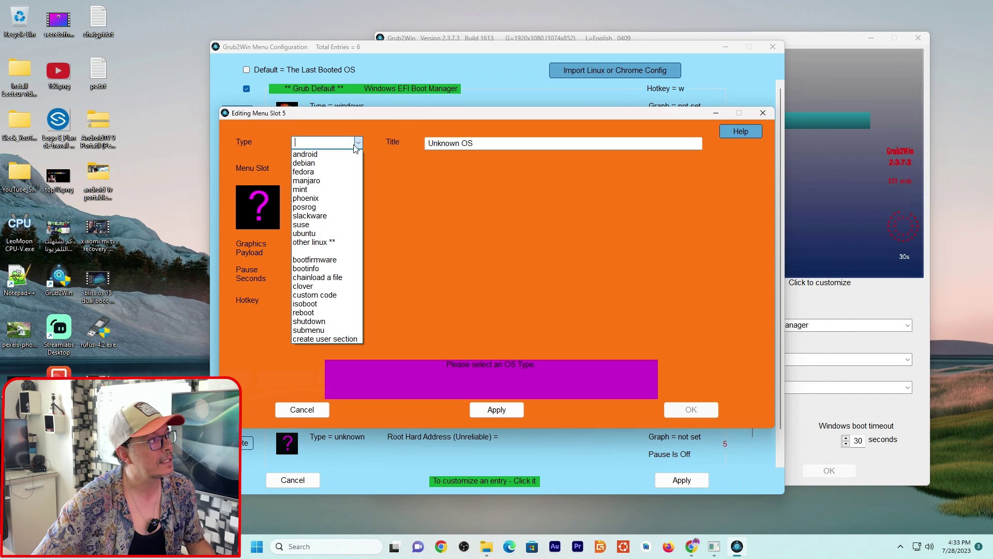
pyautogui.click(326, 154)
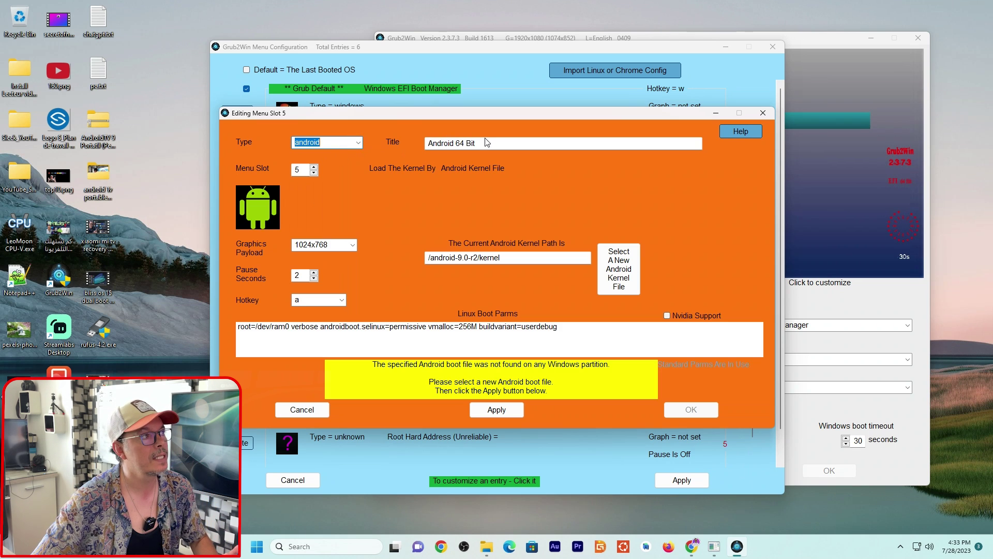
pyautogui.moveTo(487, 141); pyautogui.dragTo(454, 141)
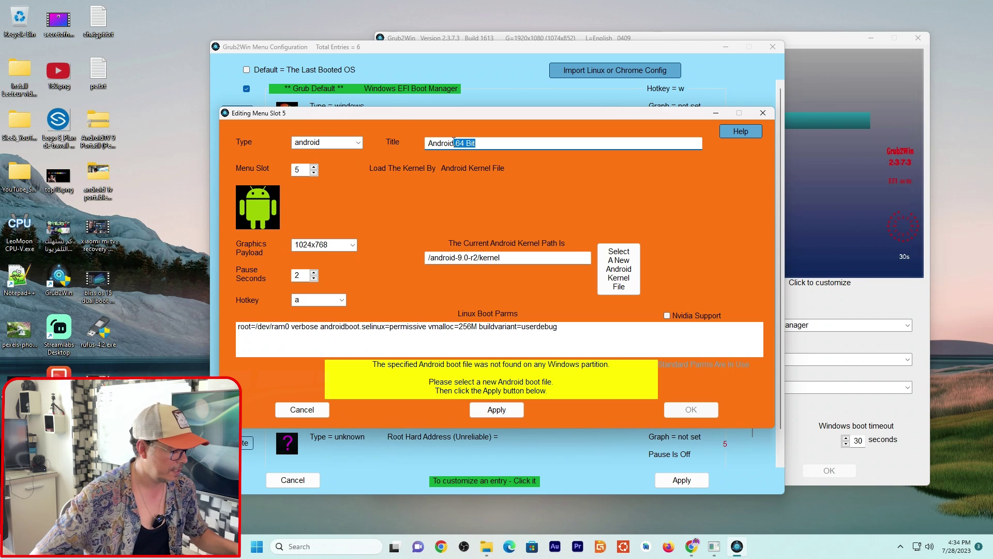
pyautogui.write('-')
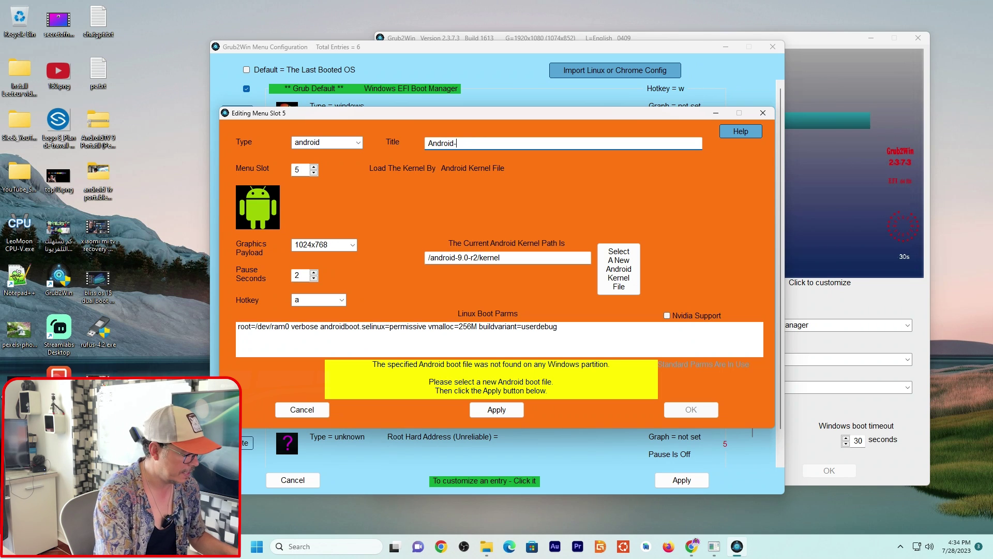
pyautogui.write('SSD')
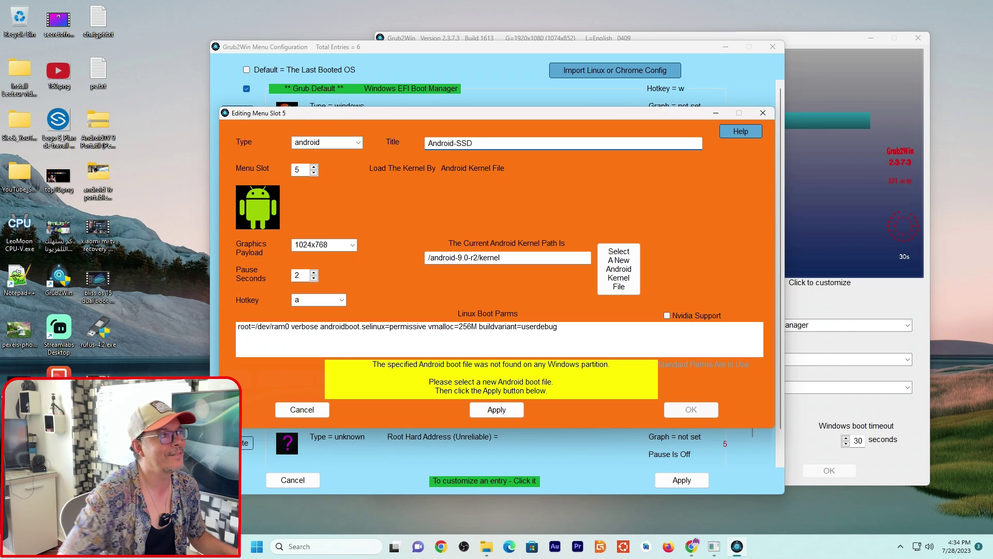
# - Set the Android-SSD entry's kernel file to kernel in the root of LaCie_SSD (F:), and apply and accept the entry
pyautogui.click(620, 278)
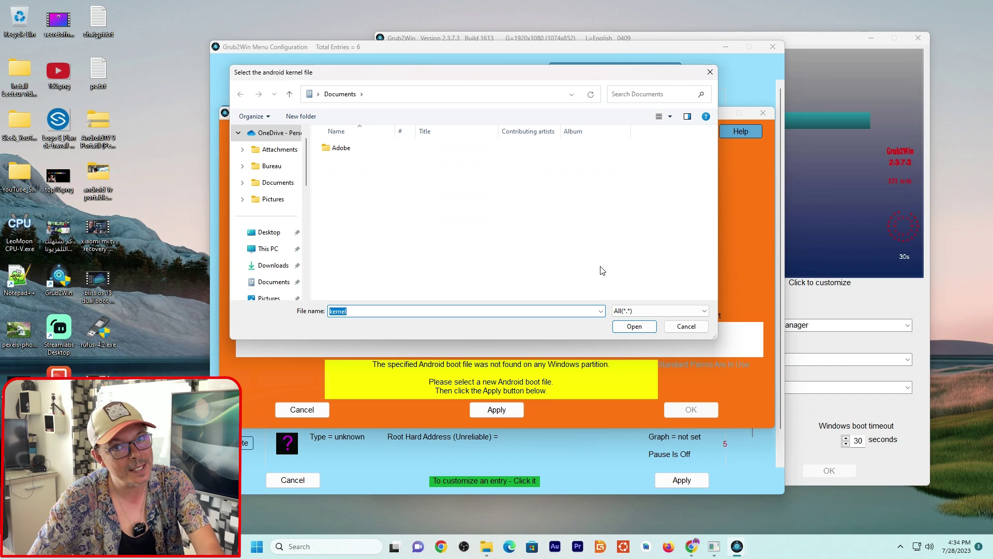
pyautogui.click(269, 249)
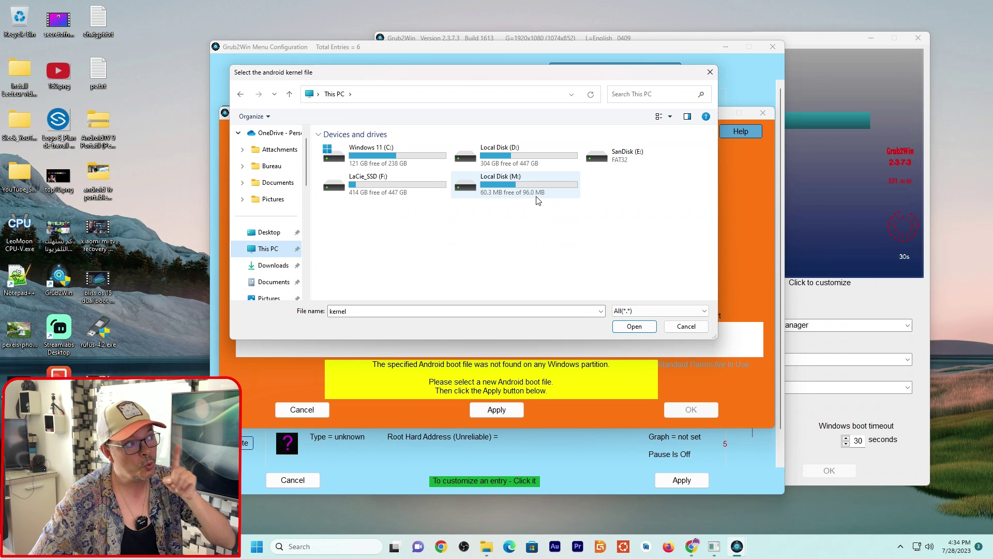
pyautogui.doubleClick(365, 189)
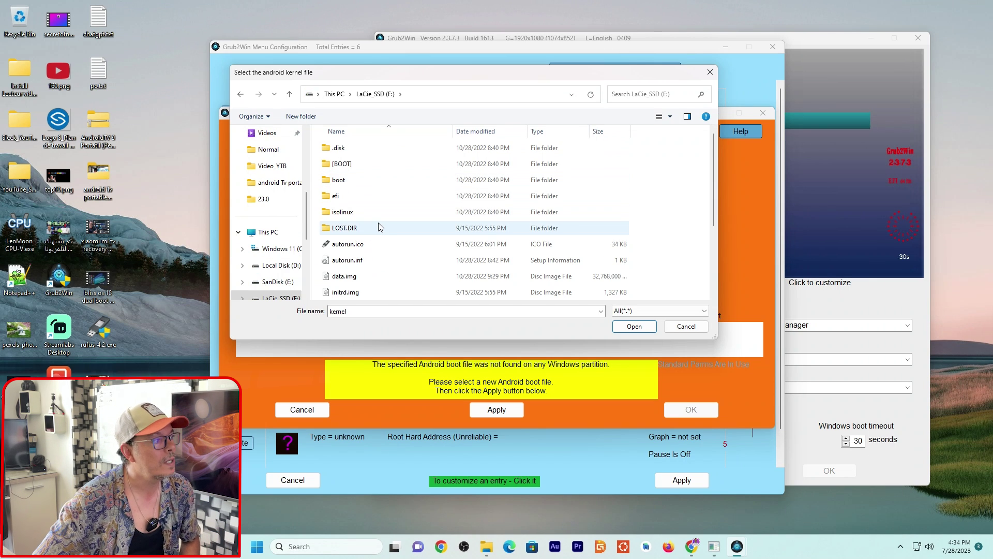
pyautogui.scroll(-3, 383, 223)
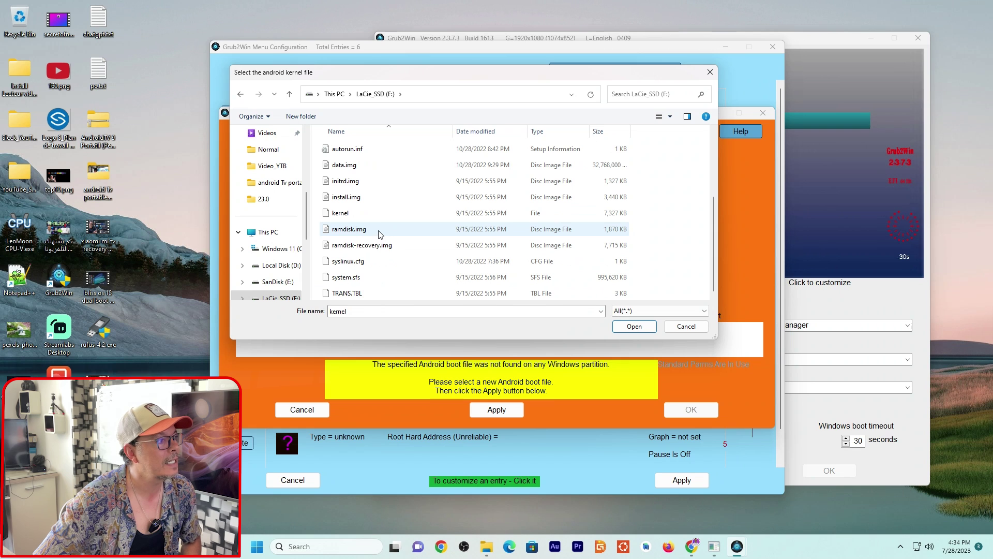
pyautogui.click(353, 215)
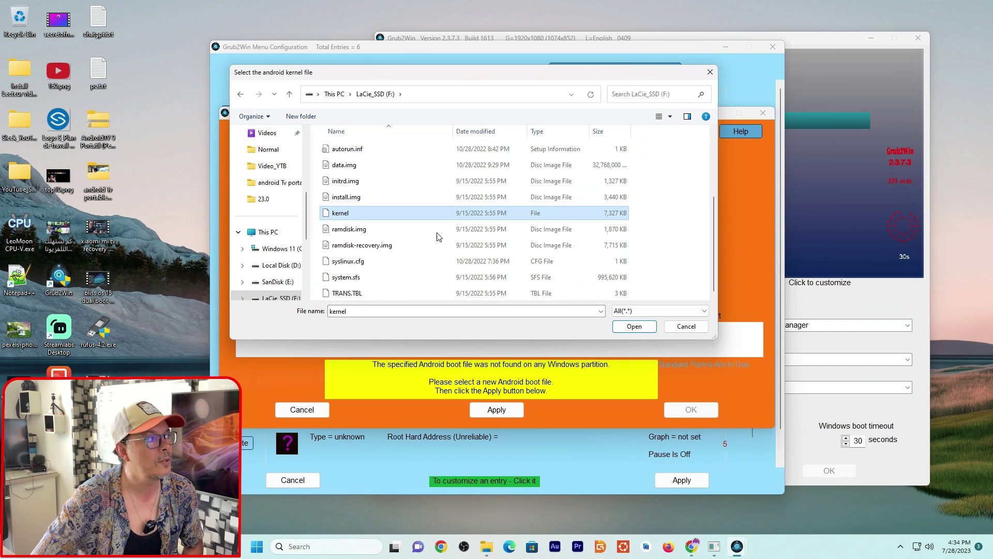
pyautogui.click(642, 328)
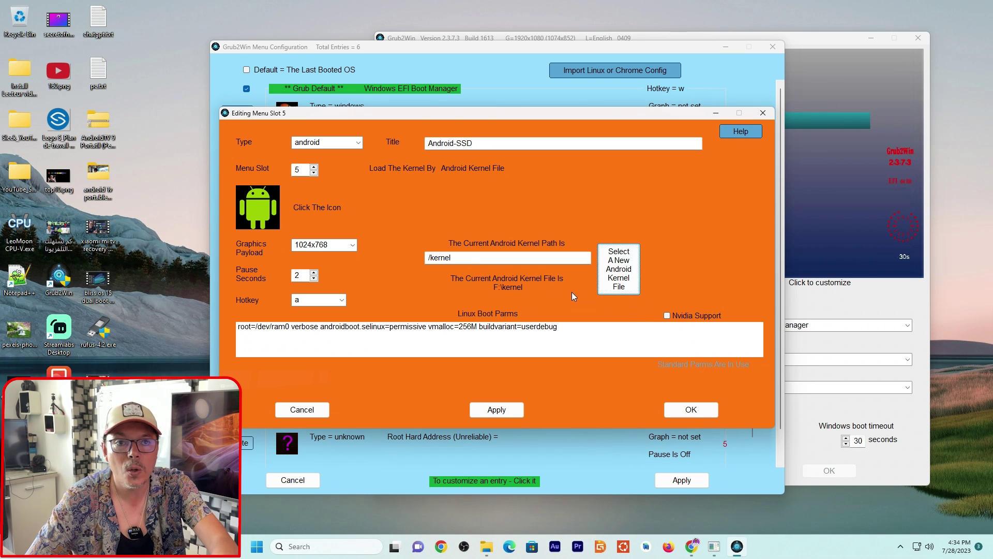
pyautogui.click(513, 414)
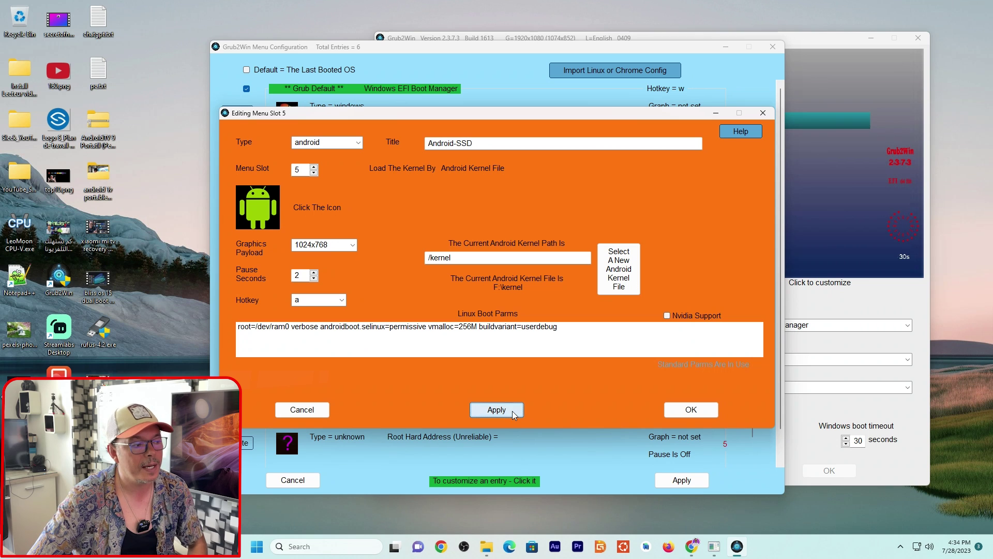
pyautogui.click(691, 410)
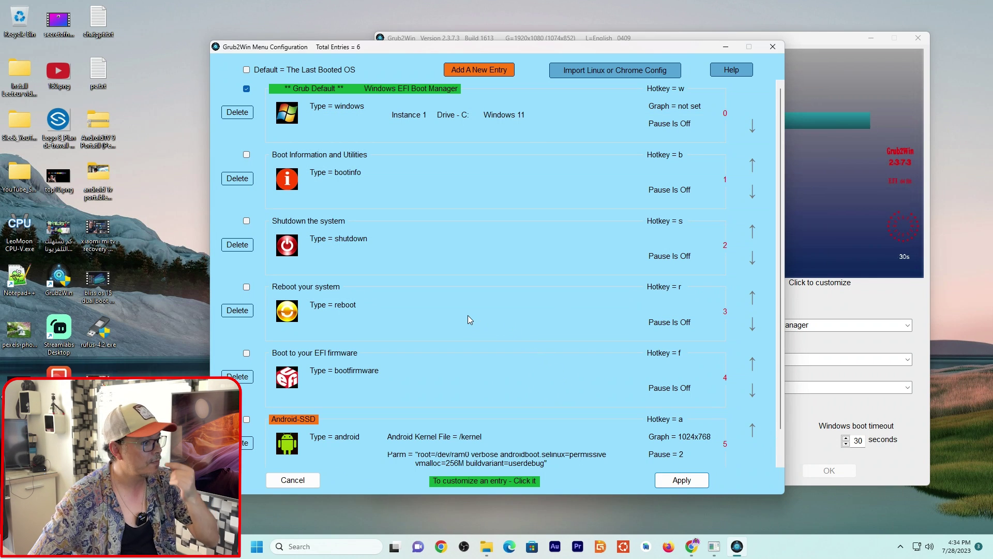
# - Move the Android-SSD entry up to menu slot 1, directly below Windows EFI Boot Manager
pyautogui.scroll(-2, 468, 317)
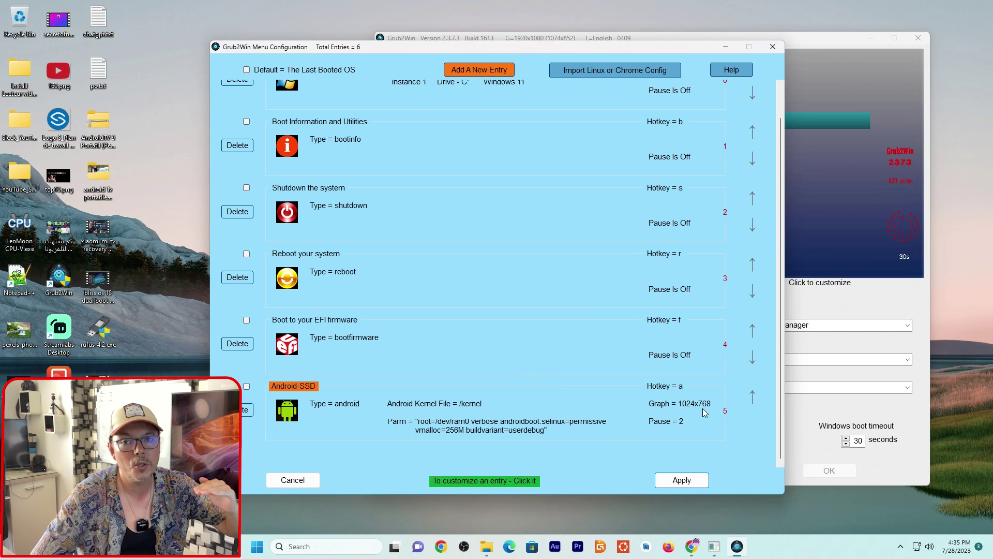
pyautogui.click(751, 397)
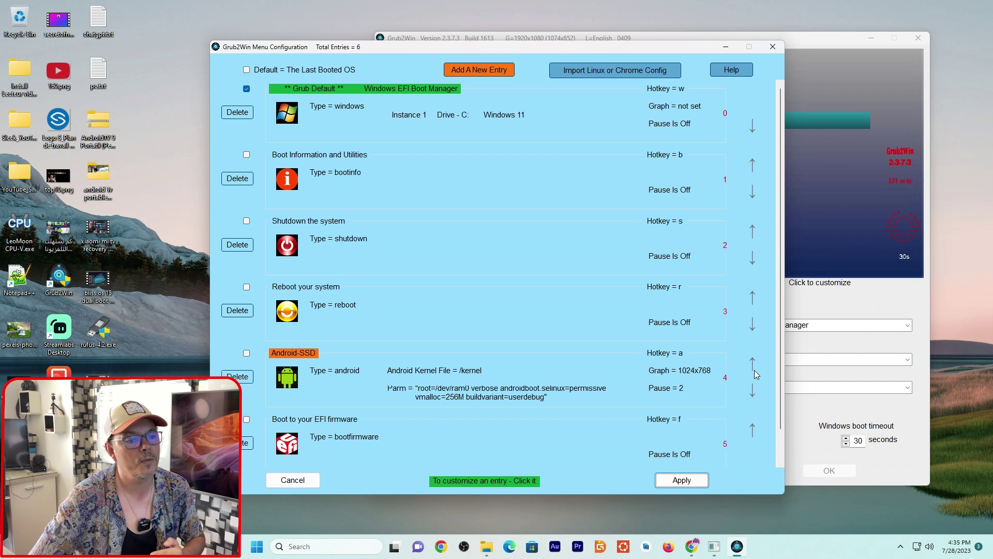
pyautogui.click(752, 367)
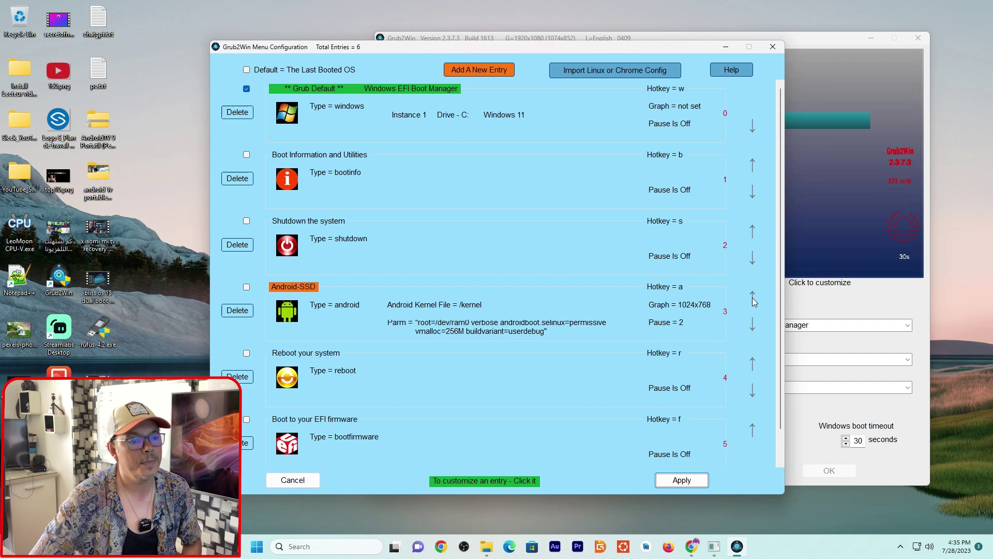
pyautogui.click(753, 300)
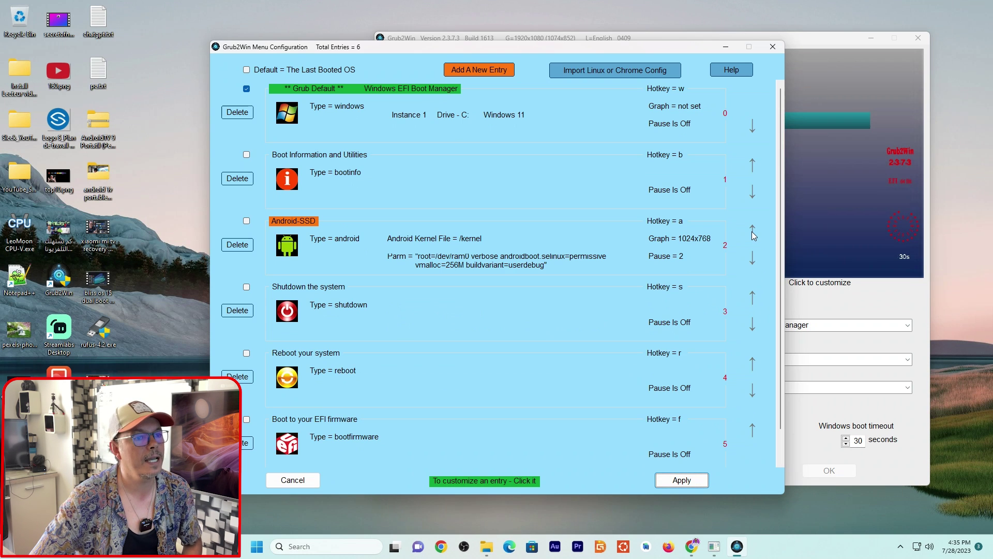
pyautogui.click(752, 232)
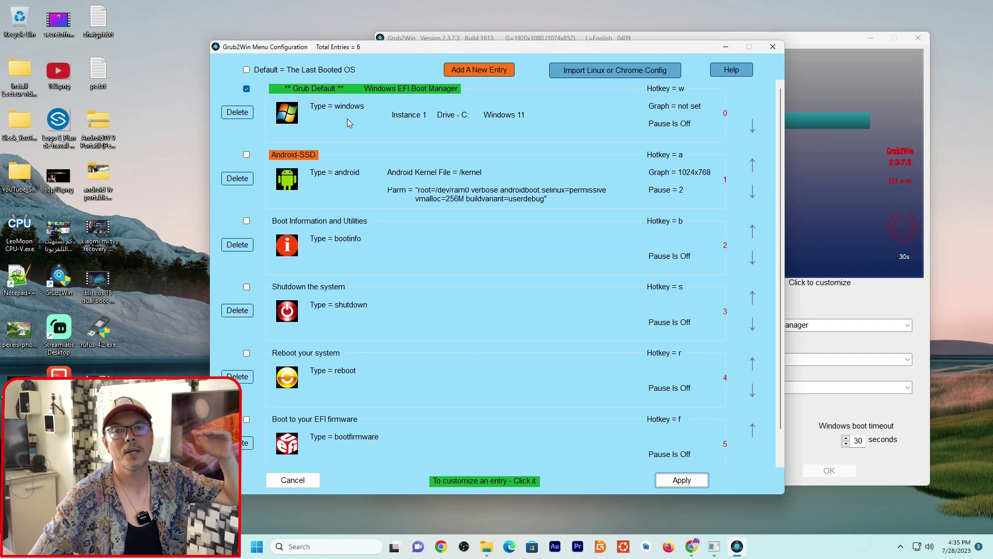
# - Delete the EFI firmware, Reboot, Shutdown and Boot Information and Utilities entries from the boot menu
pyautogui.moveTo(451, 48); pyautogui.dragTo(526, 46)
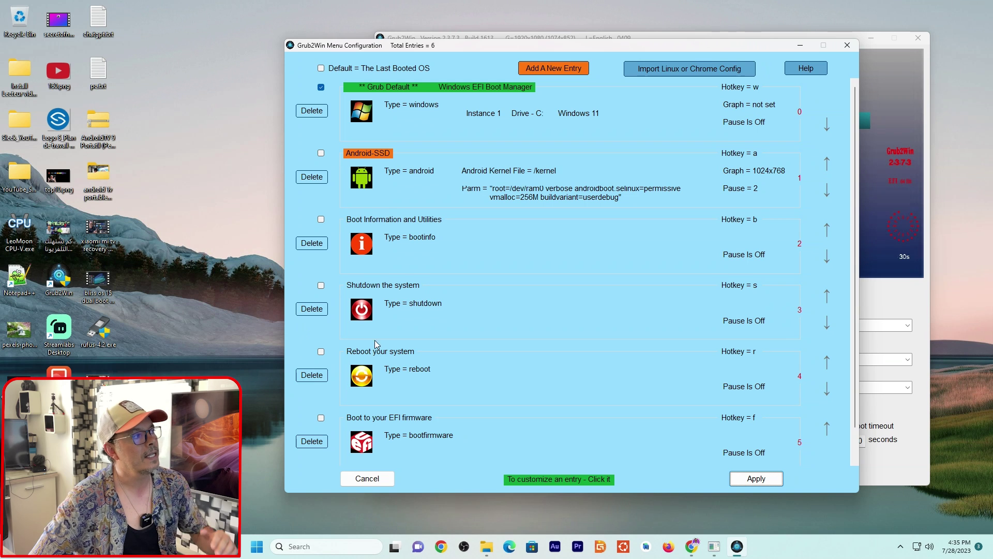
pyautogui.click(304, 443)
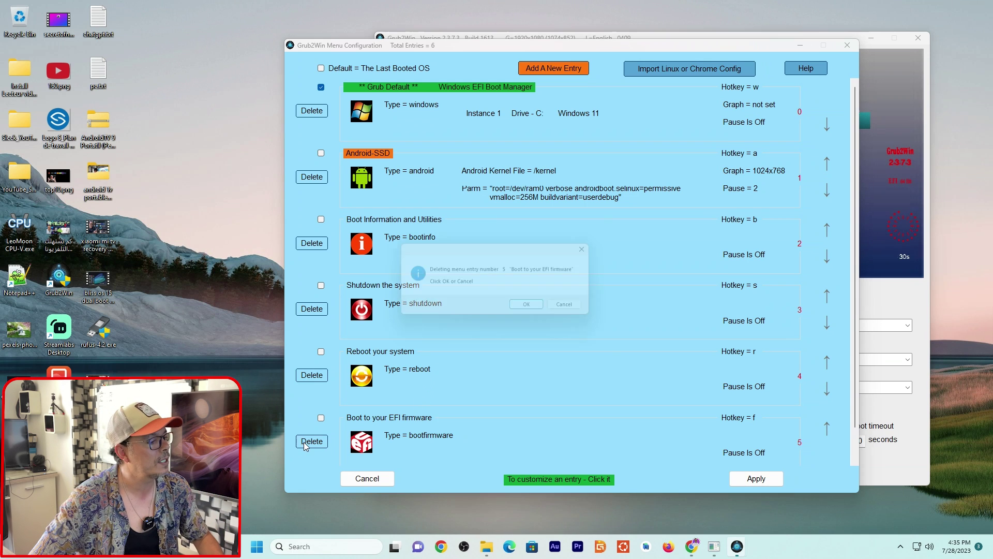
pyautogui.click(536, 308)
pyautogui.click(314, 379)
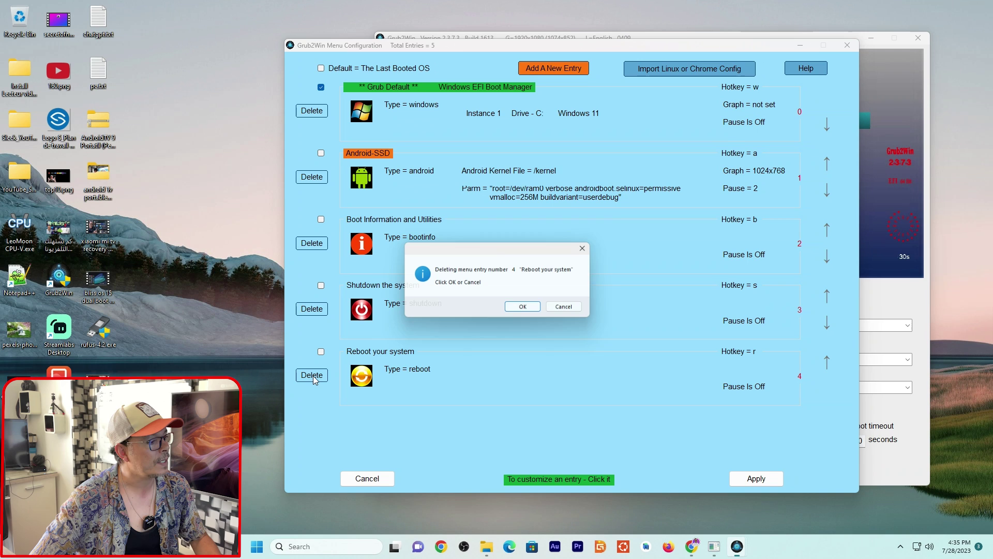
pyautogui.click(528, 311)
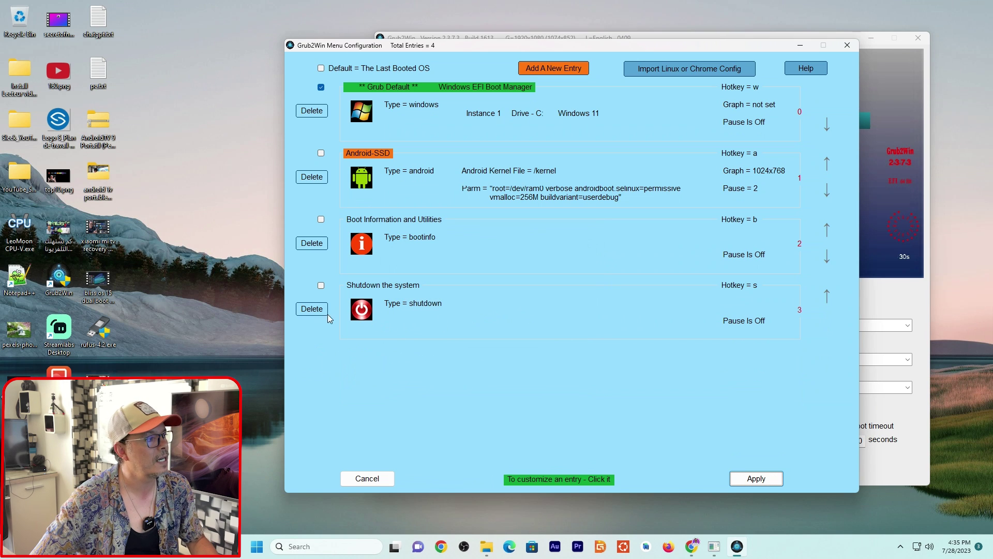
pyautogui.click(312, 311)
pyautogui.click(526, 308)
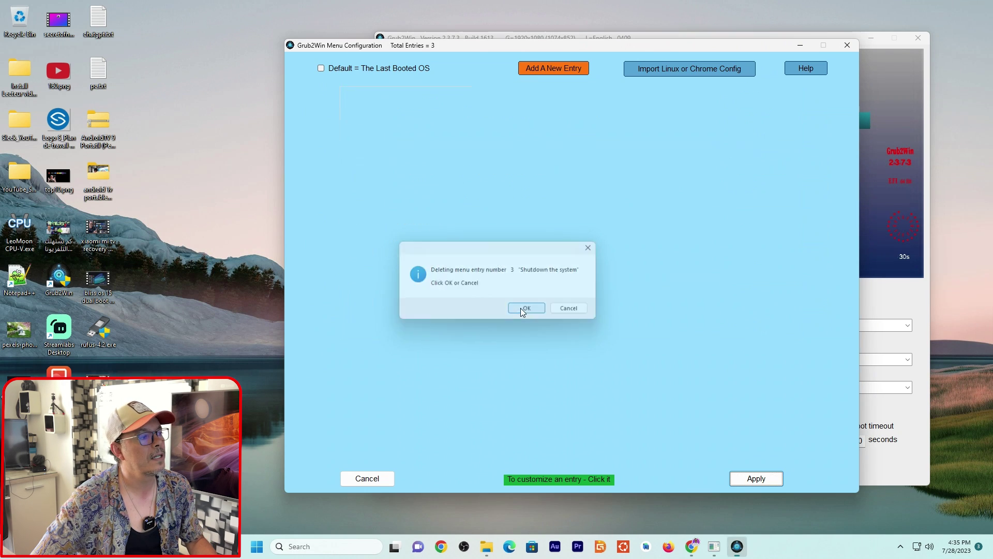
pyautogui.click(312, 243)
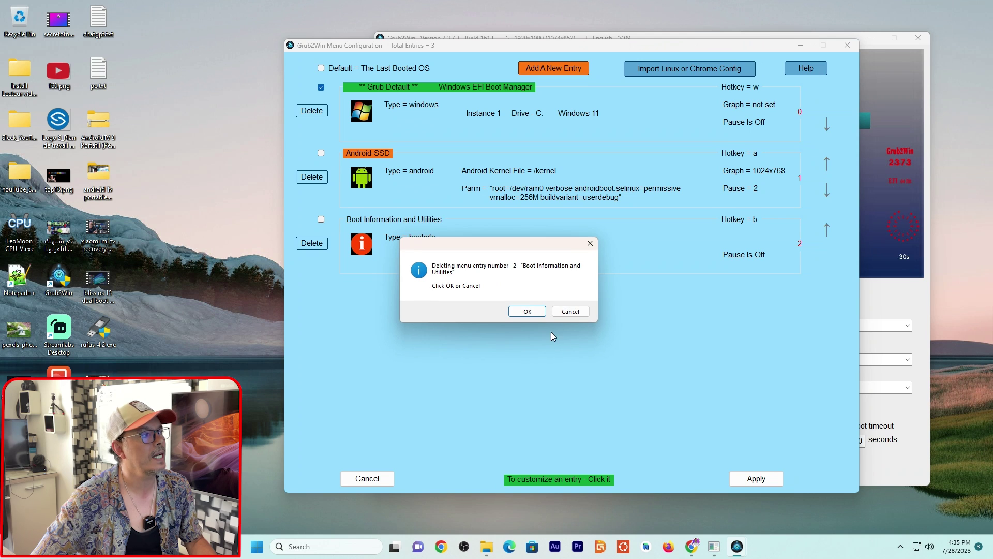
pyautogui.click(527, 312)
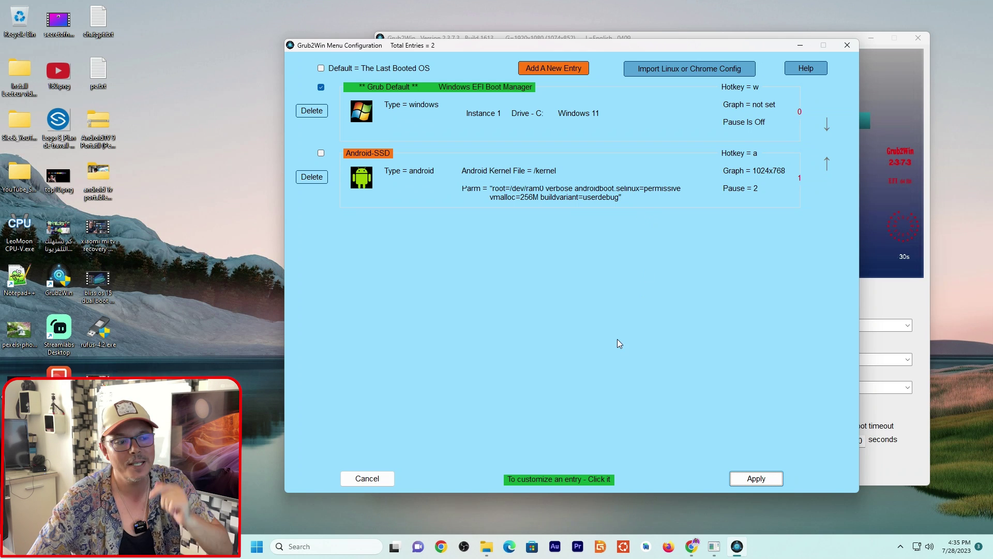
# - Apply the boot menu changes, save the Grub2Win configuration and close the program
pyautogui.click(755, 478)
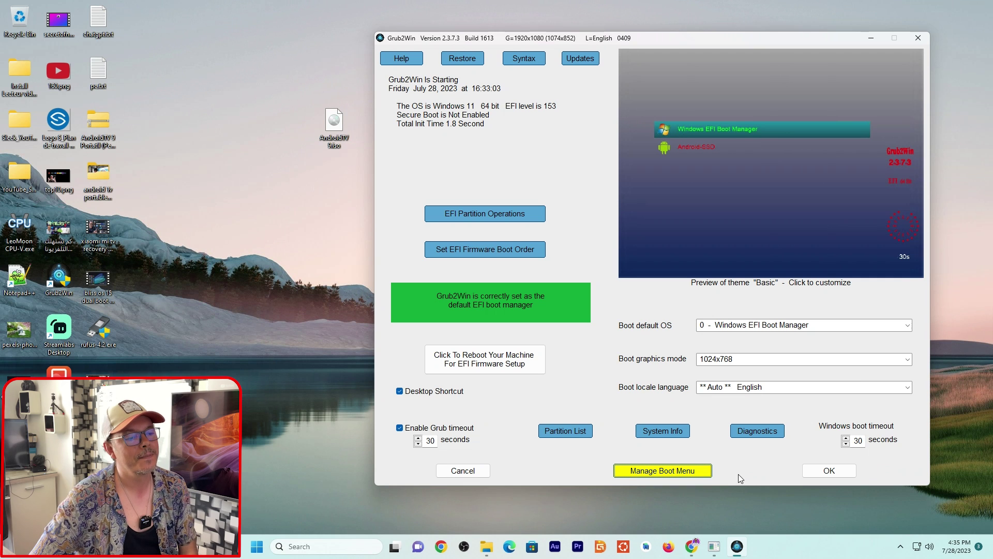
pyautogui.click(829, 471)
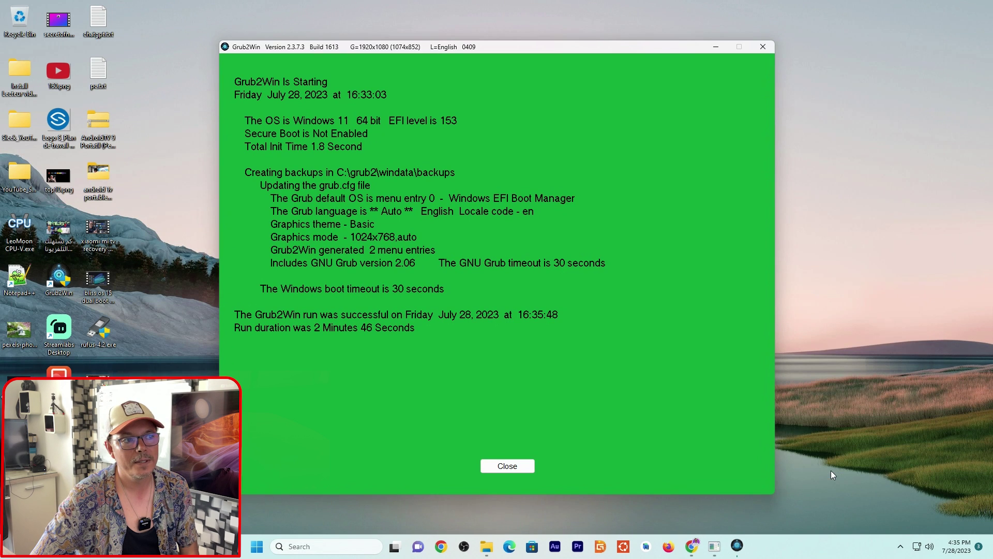
pyautogui.click(511, 467)
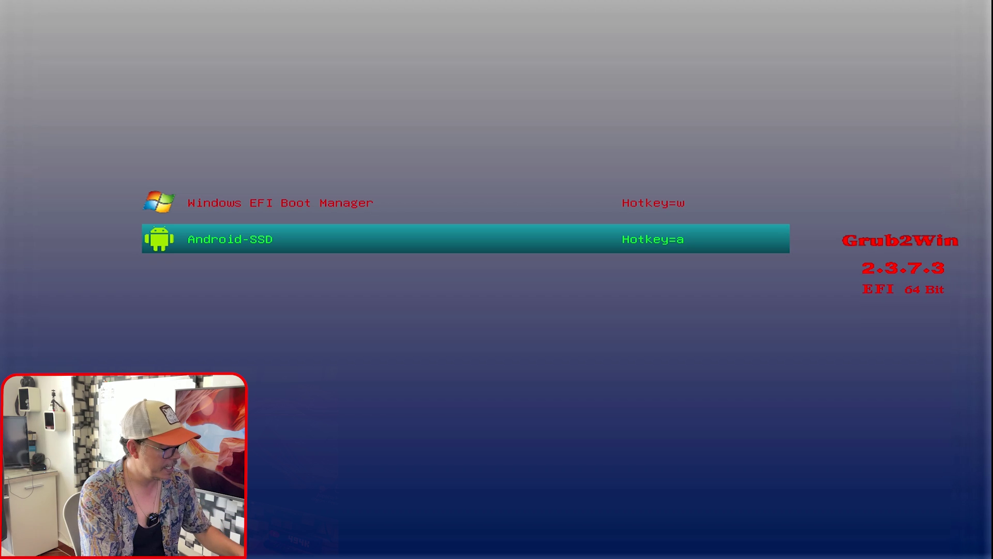
# - Highlight Windows EFI Boot Manager in the Grub2Win startup menu
pyautogui.press('Up')
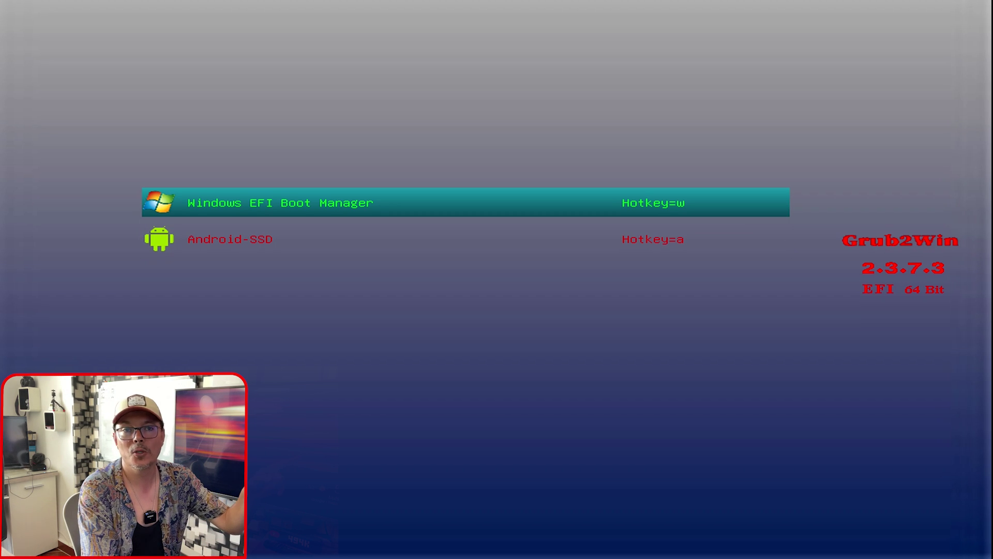